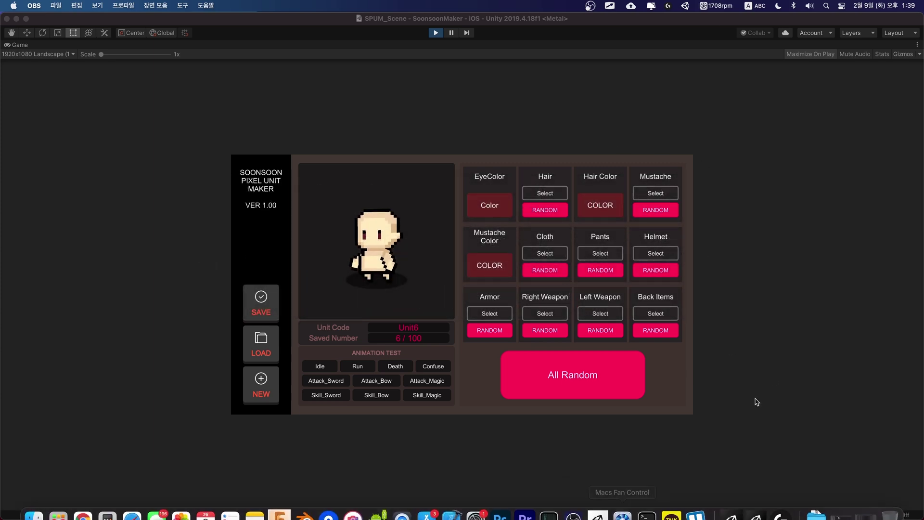
Step: Re-roll the SPUM unit with All Random until it's a horned, purple-eyed trident-and-sword warrior
left_click(757, 383)
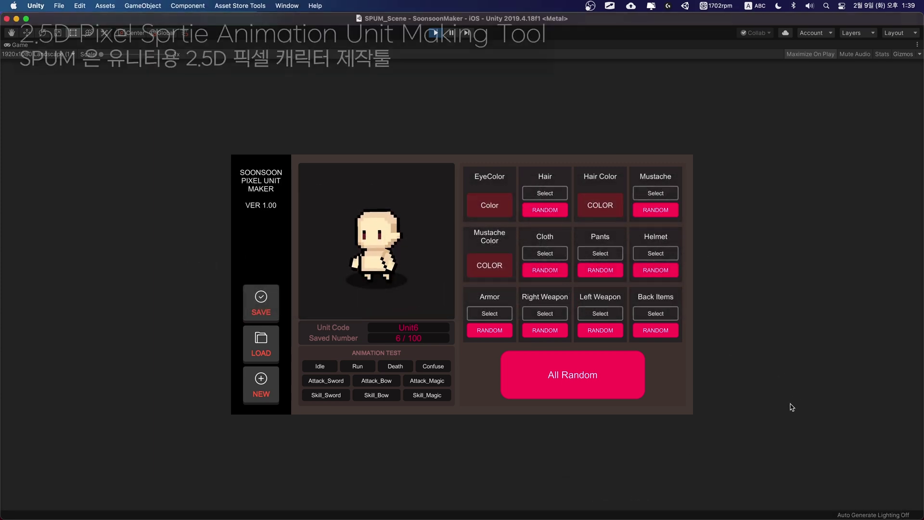
left_click(641, 395)
left_click(616, 390)
left_click(616, 390)
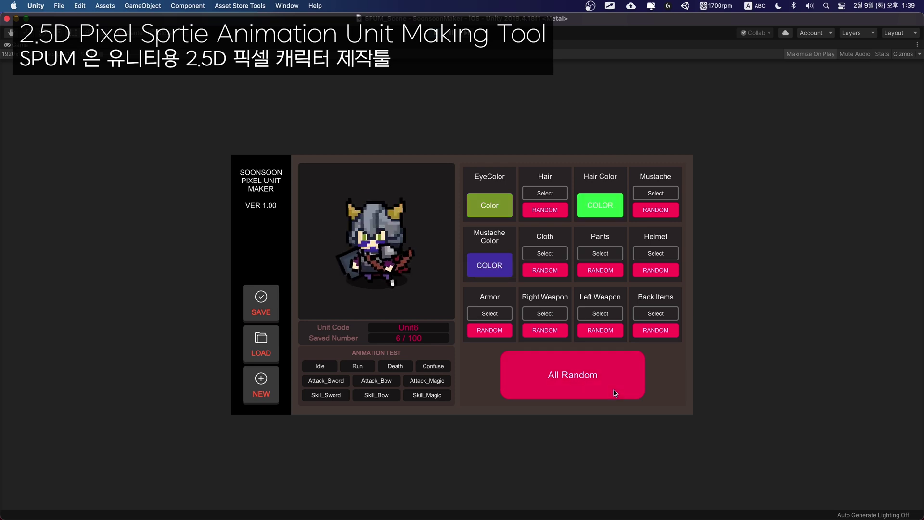
left_click(616, 389)
left_click(616, 390)
left_click(617, 389)
left_click(616, 386)
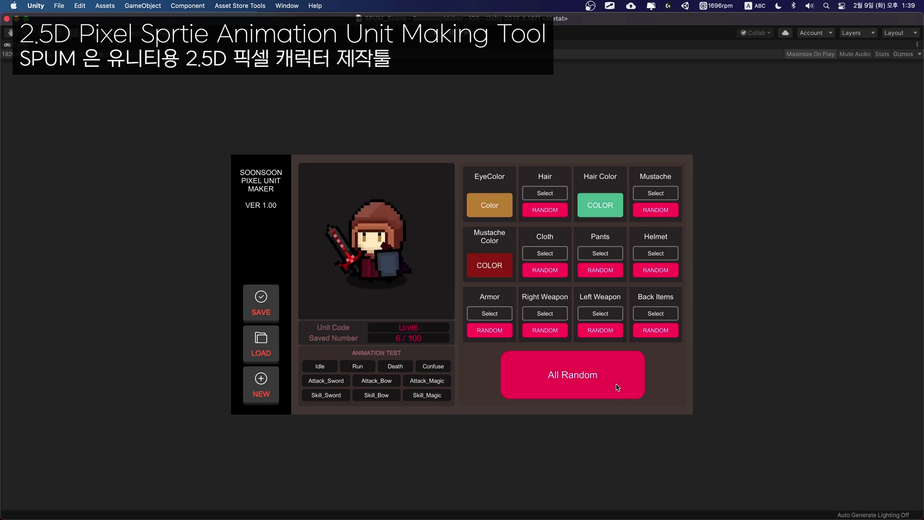
left_click(614, 384)
left_click(614, 383)
left_click(614, 384)
left_click(614, 384)
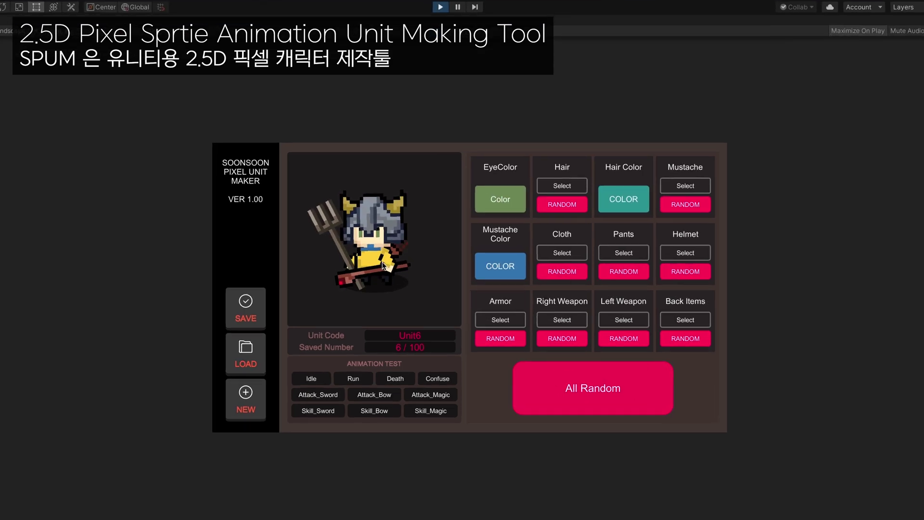
left_click(689, 440)
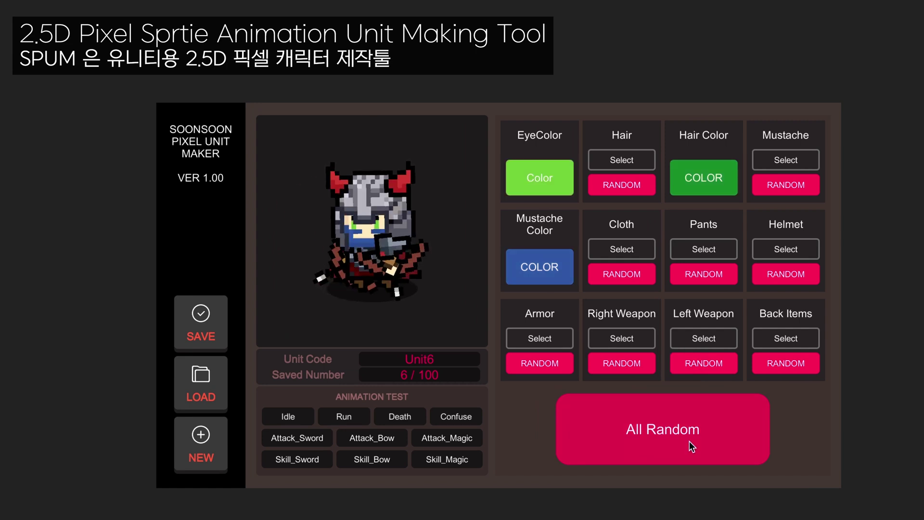
left_click(687, 441)
left_click(687, 443)
left_click(689, 441)
left_click(689, 441)
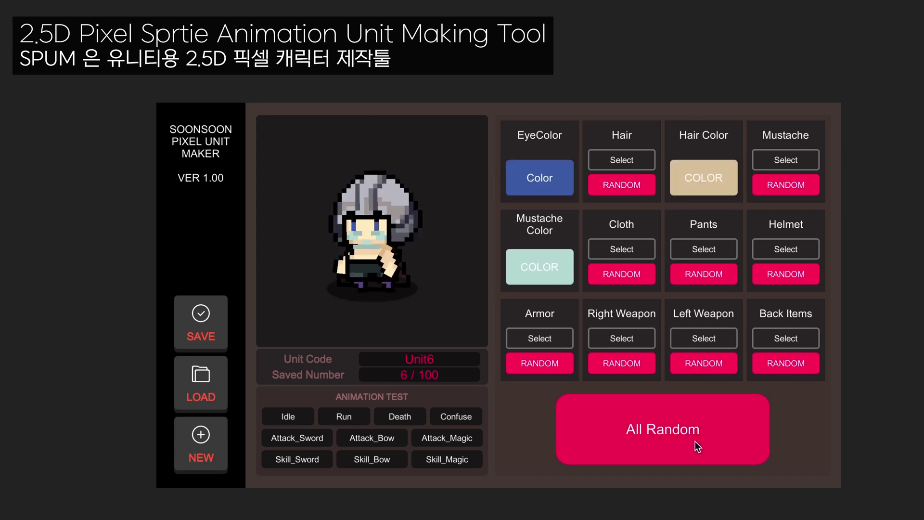
left_click(695, 440)
left_click(695, 441)
left_click(695, 440)
left_click(694, 441)
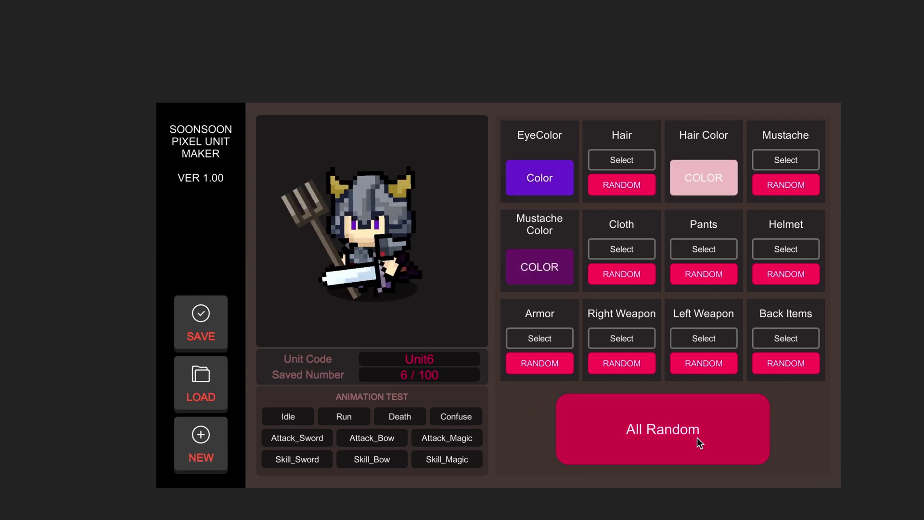
left_click(697, 438)
left_click(697, 437)
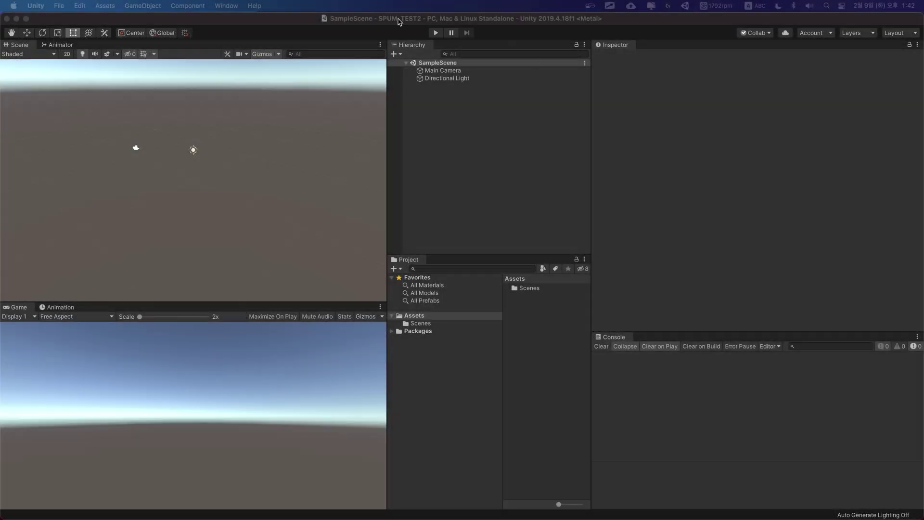
Step: Focus the SPUM_TEST2 project editor showing the empty SampleScene
left_click(399, 21)
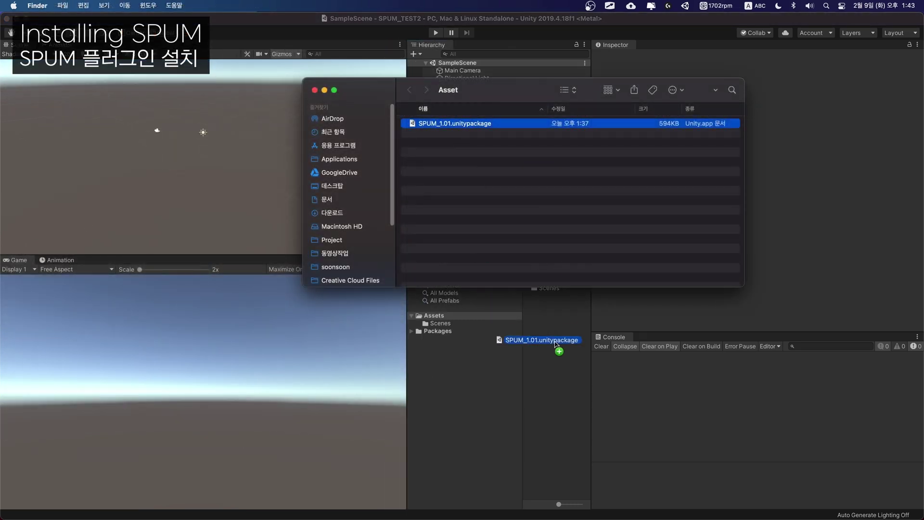
Step: Import all items of SPUM_1.01.unitypackage into Assets and open the SPUM folder
left_click_drag(455, 123, 554, 350)
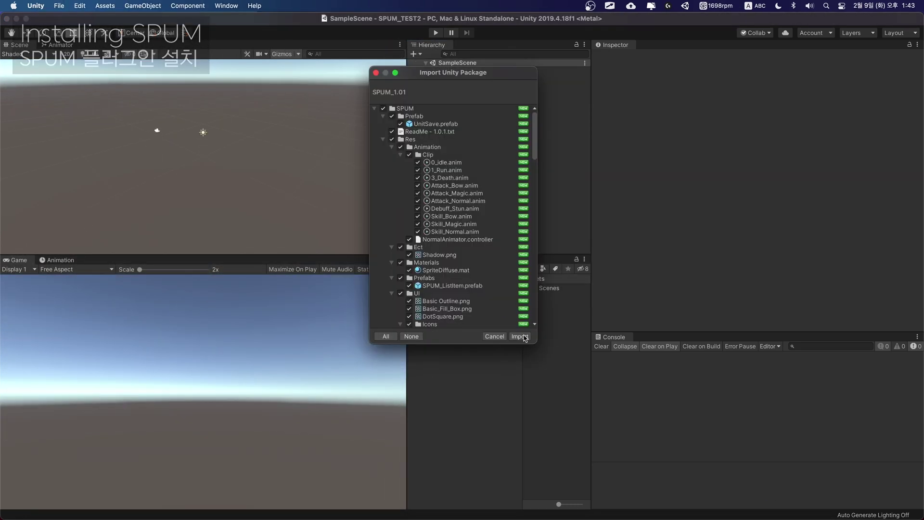
left_click(523, 336)
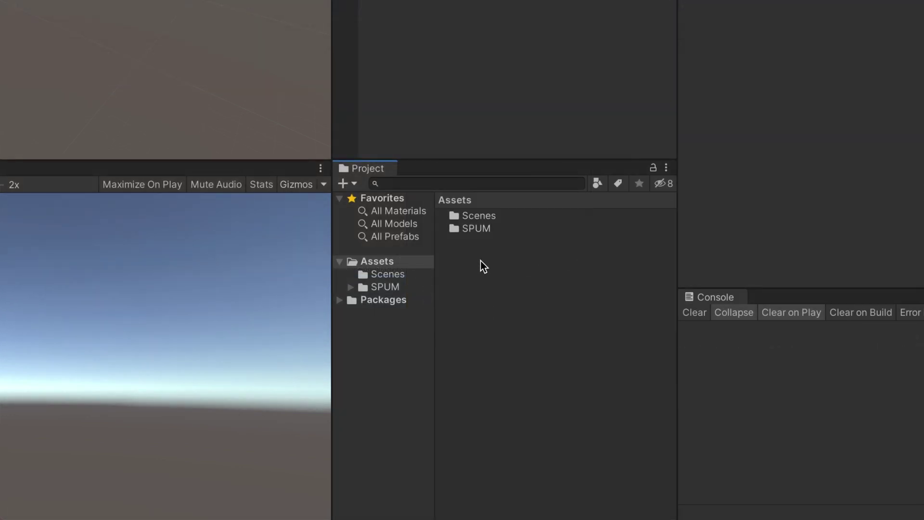
left_click(484, 234)
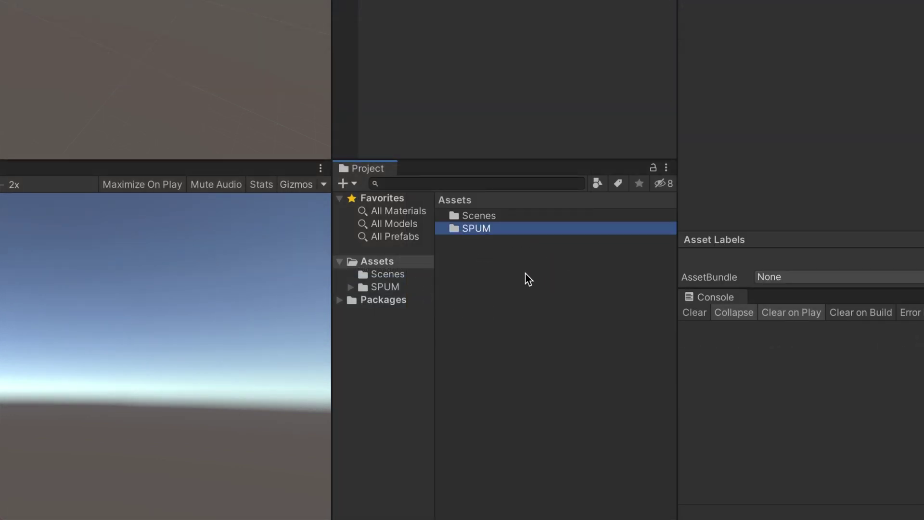
double_click(501, 230)
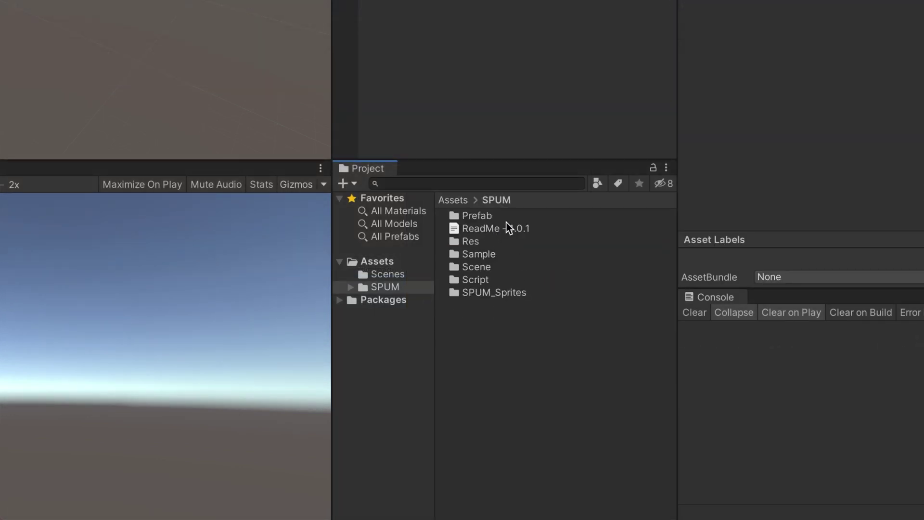
Step: Look through Prefab, Res, Sample, Scene, Script, SPUM_Sprites and read ReadMe - 1.0.1
left_click(506, 226)
left_click(509, 215)
left_click(511, 243)
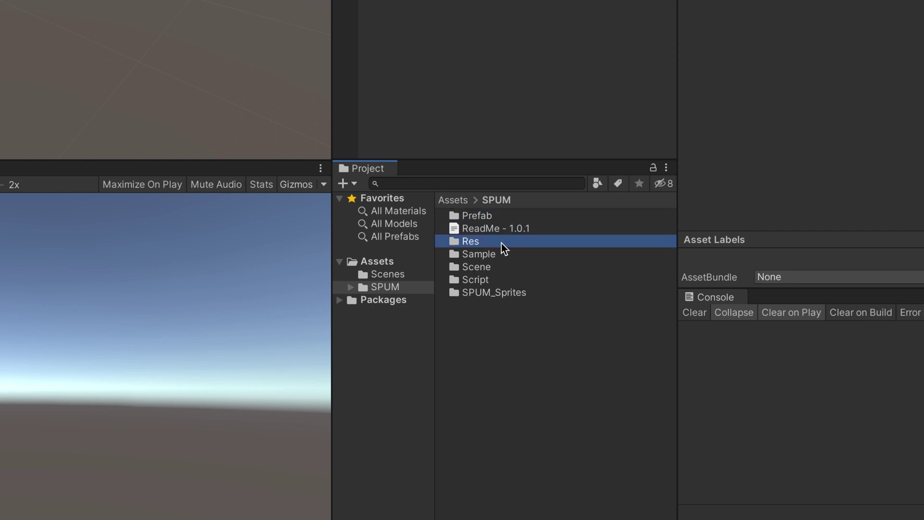
left_click(496, 255)
left_click(498, 267)
left_click(503, 280)
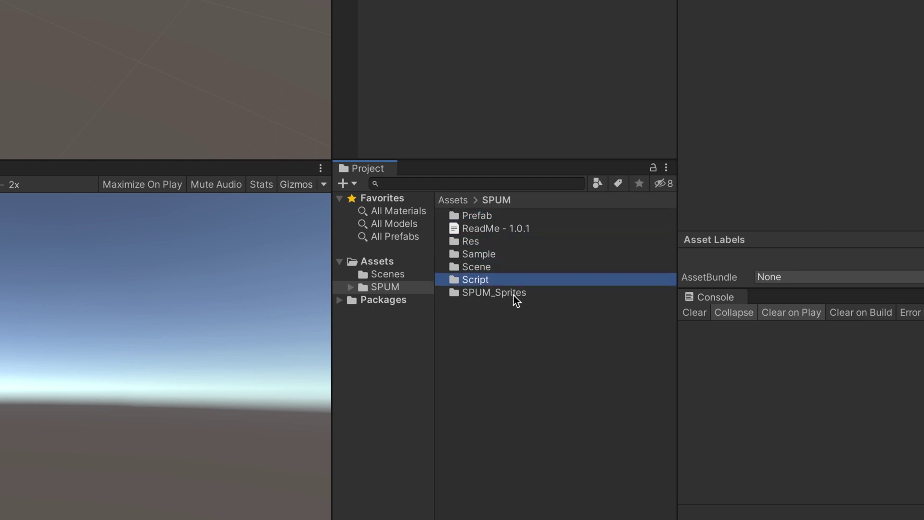
left_click(518, 294)
left_click(528, 230)
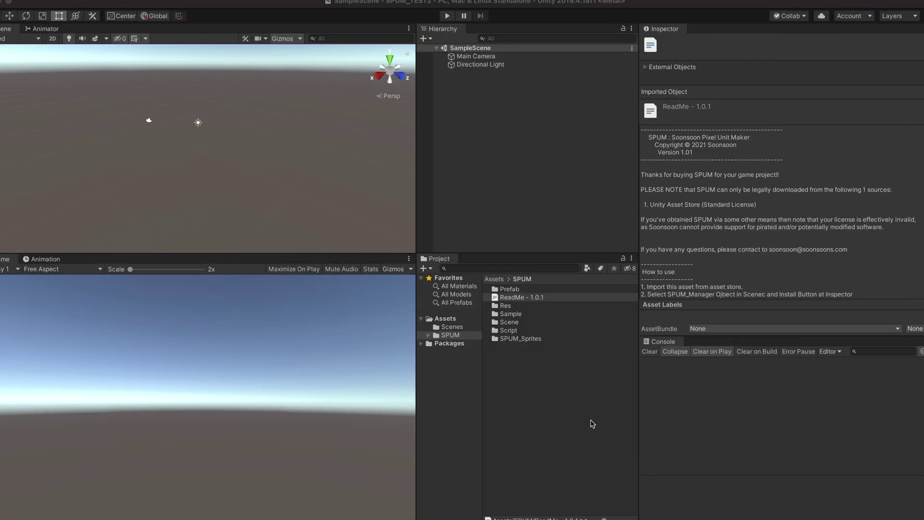
left_click(584, 413)
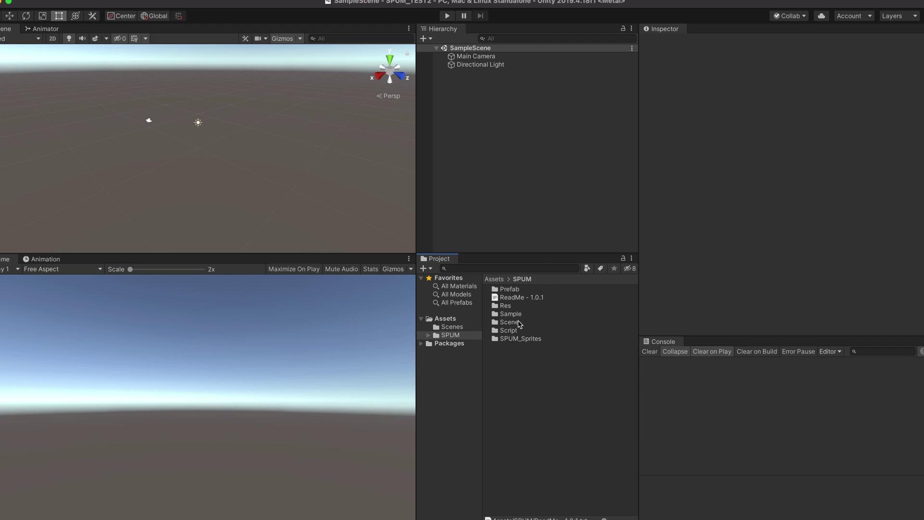
Step: Open SPUM_Scene from Assets/SPUM/Scene
double_click(519, 324)
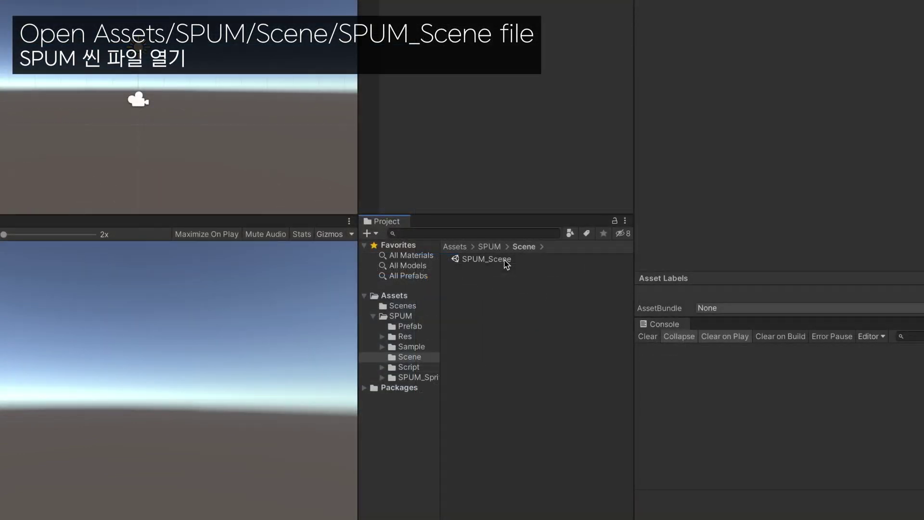
double_click(504, 260)
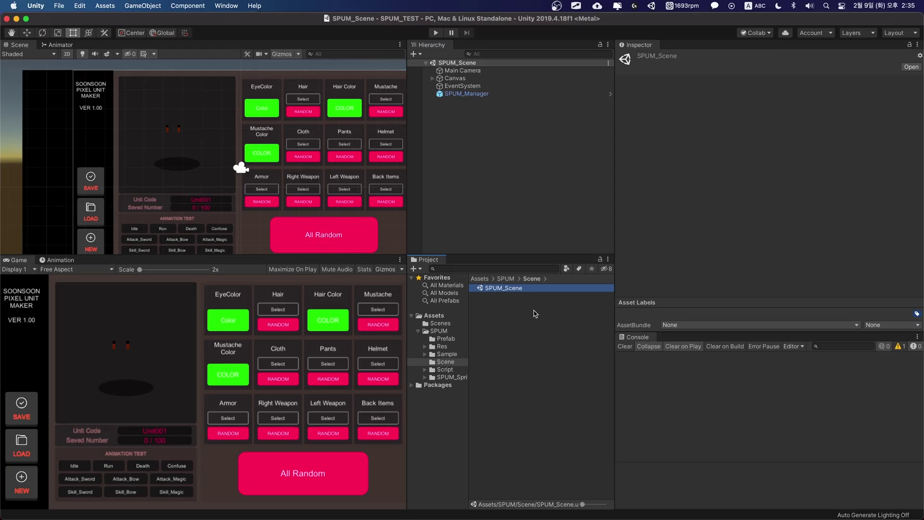
left_click(535, 314)
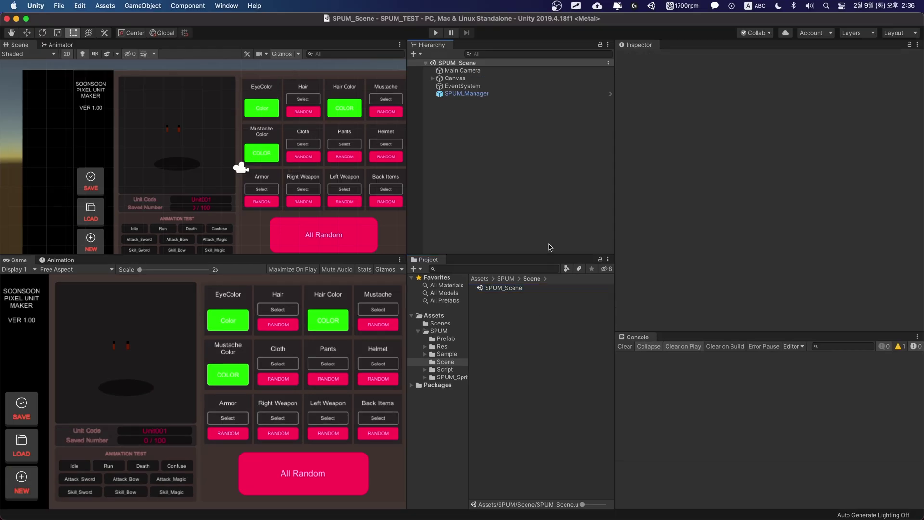
Step: Install Resources Data from SPUM_Manager and check Resources/SPUM's empty SPUM_Units folder
left_click(474, 94)
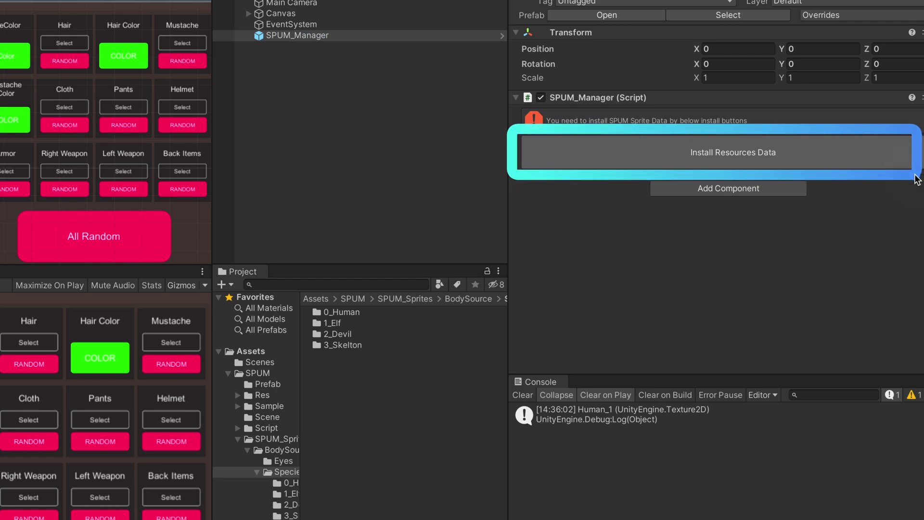
left_click(787, 153)
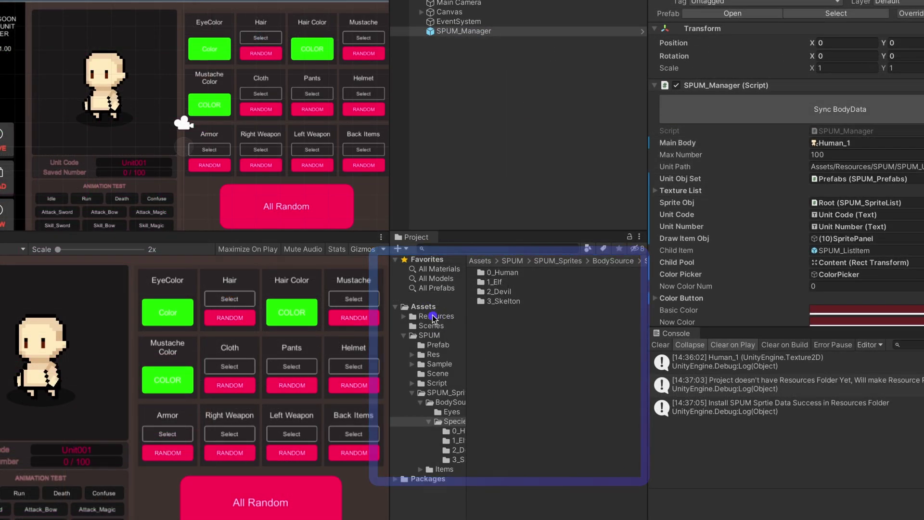
left_click(440, 316)
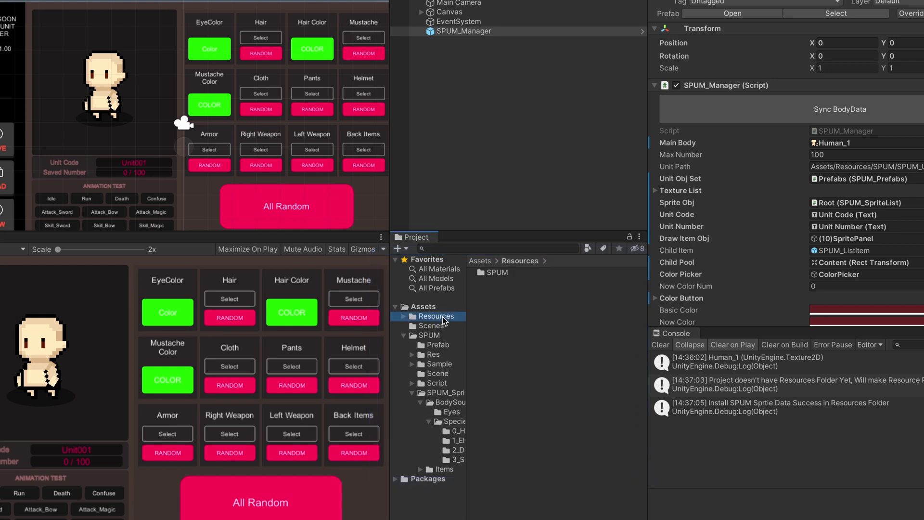
left_click(500, 274)
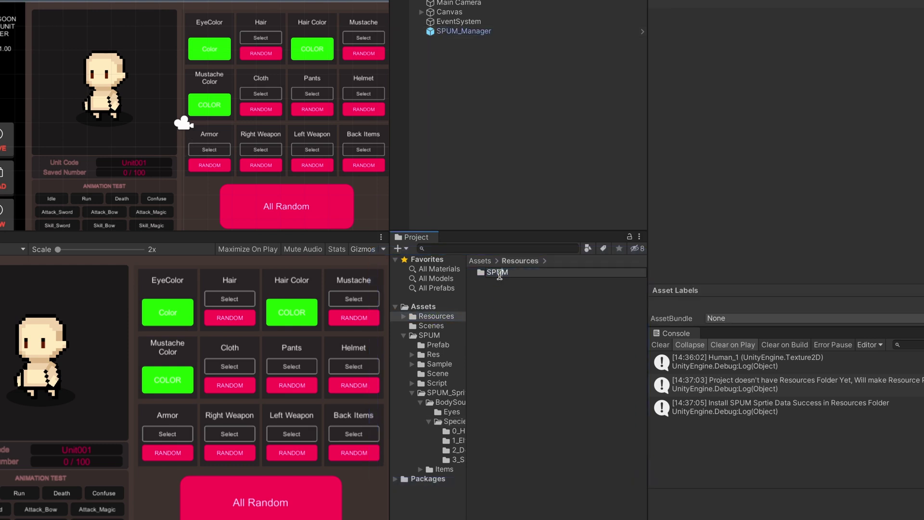
double_click(499, 274)
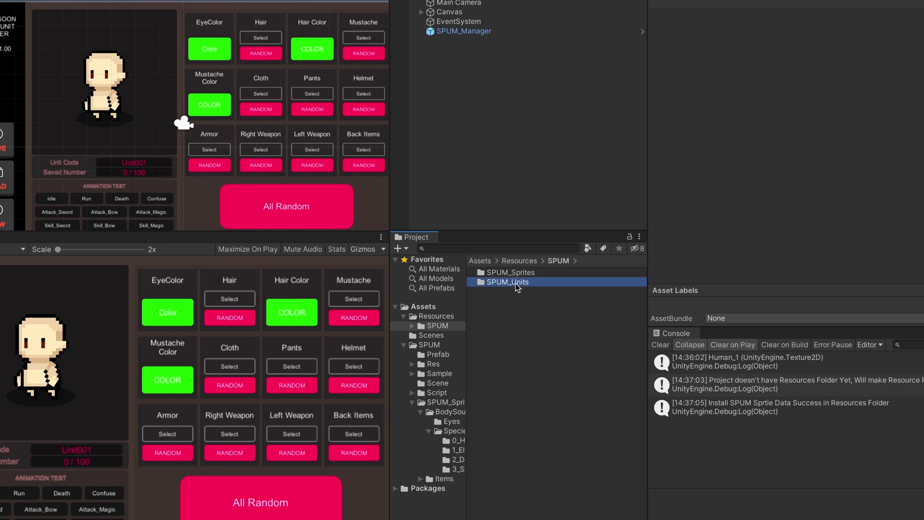
left_click(528, 274)
double_click(528, 275)
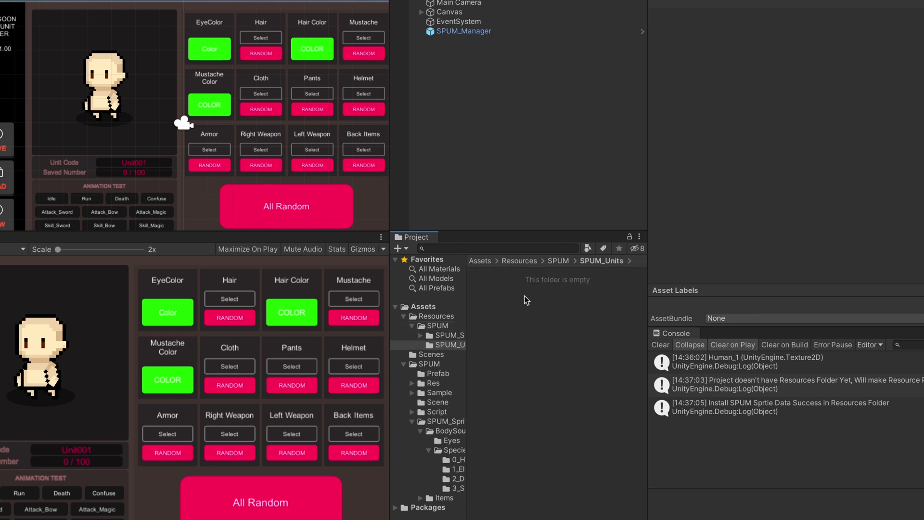
left_click(461, 326)
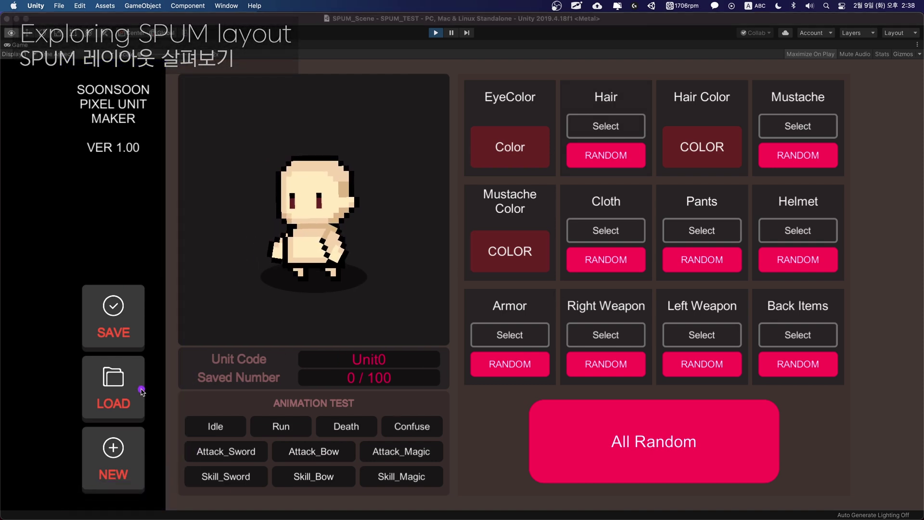
left_click_drag(172, 66, 455, 342)
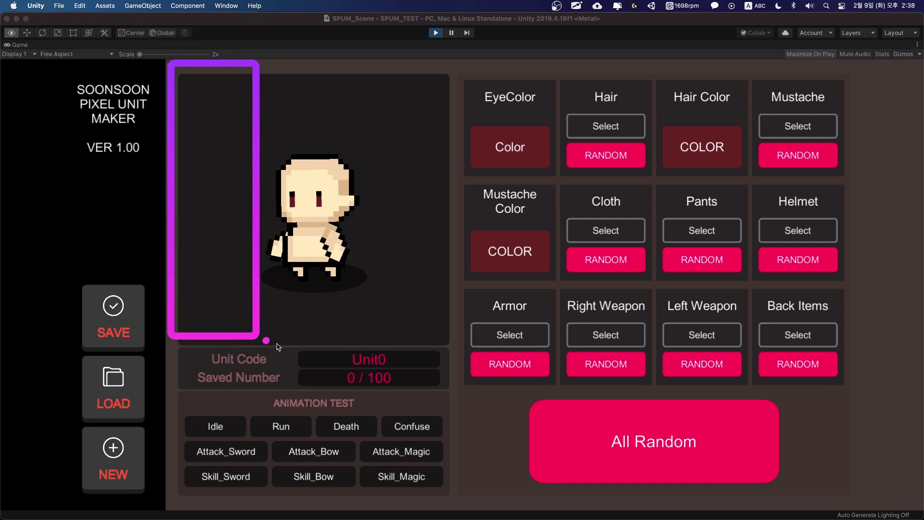
left_click_drag(174, 350, 454, 394)
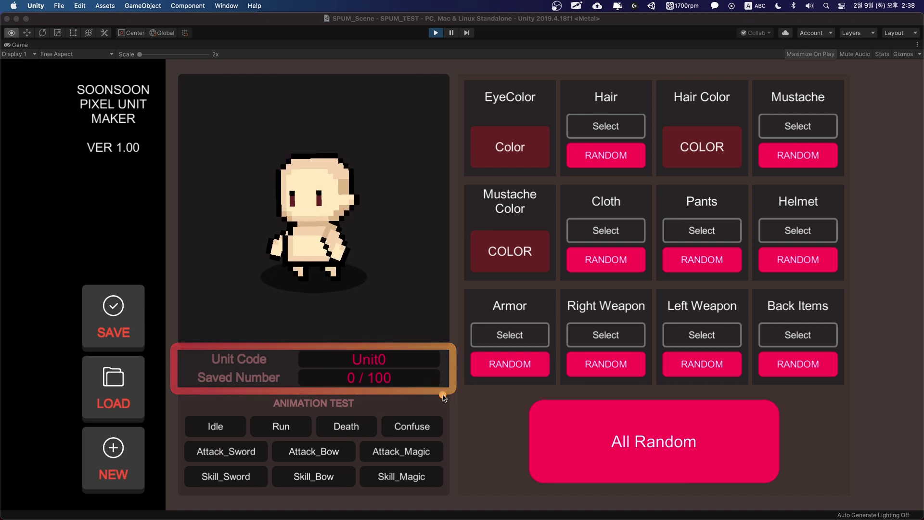
left_click_drag(174, 387, 452, 505)
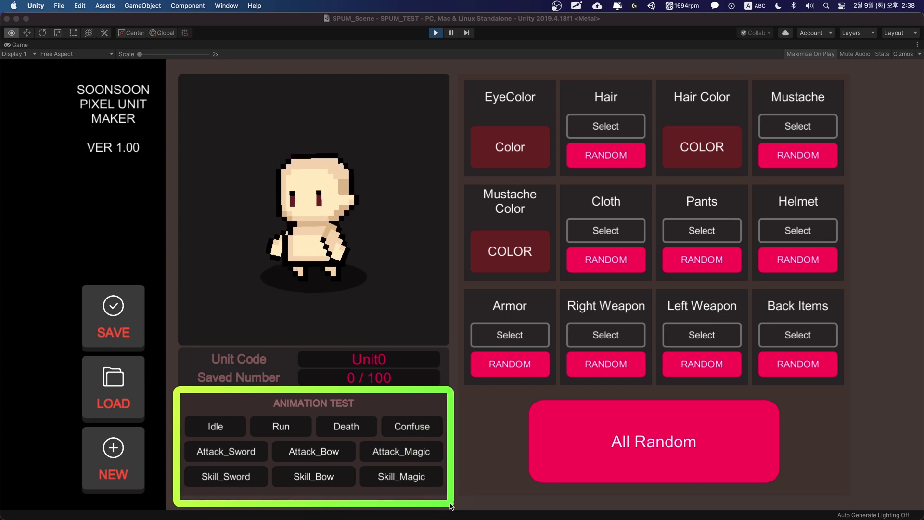
mouse_move(456, 70)
left_mouse_down()
mouse_move(808, 397)
mouse_move(852, 384)
left_mouse_up()
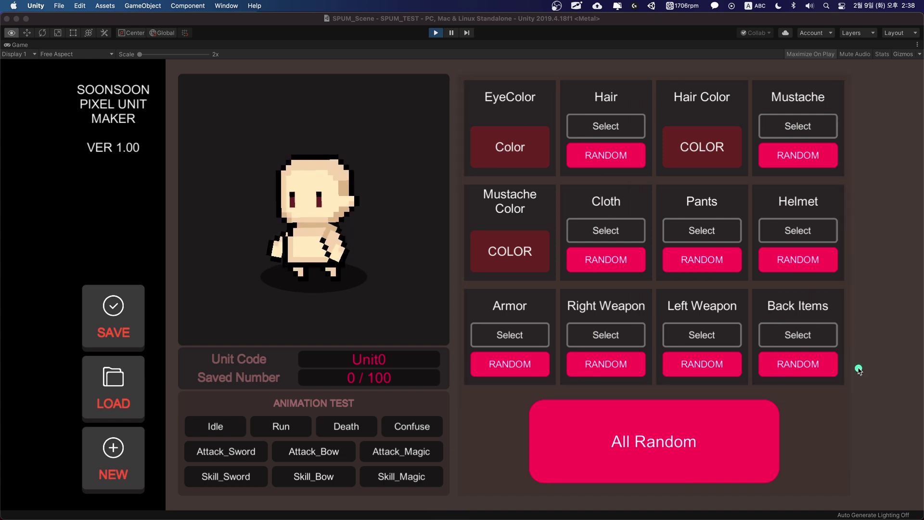
left_click_drag(456, 385, 844, 501)
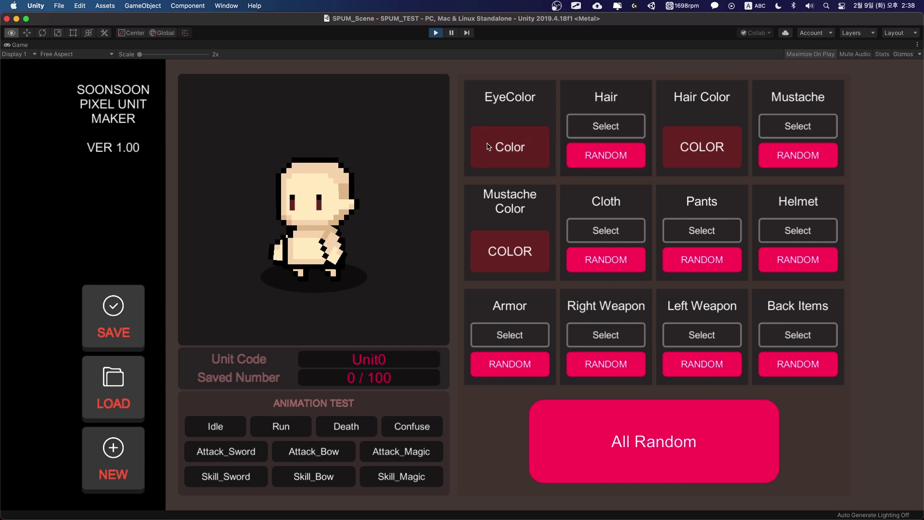
Step: Change the unit's eye colour to a deep blue and remove the shirt and pants
left_click(513, 151)
left_click(591, 230)
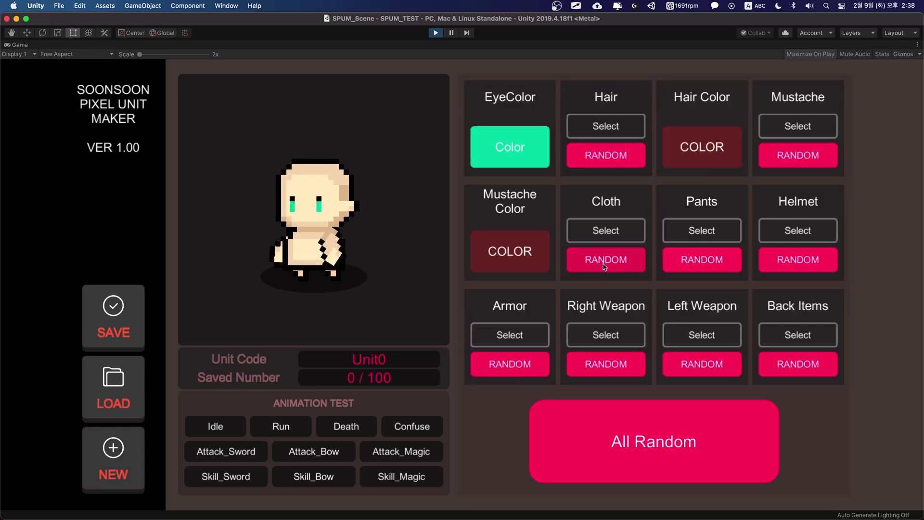
left_click(485, 145)
left_click(696, 215)
left_click(529, 164)
left_click(622, 243)
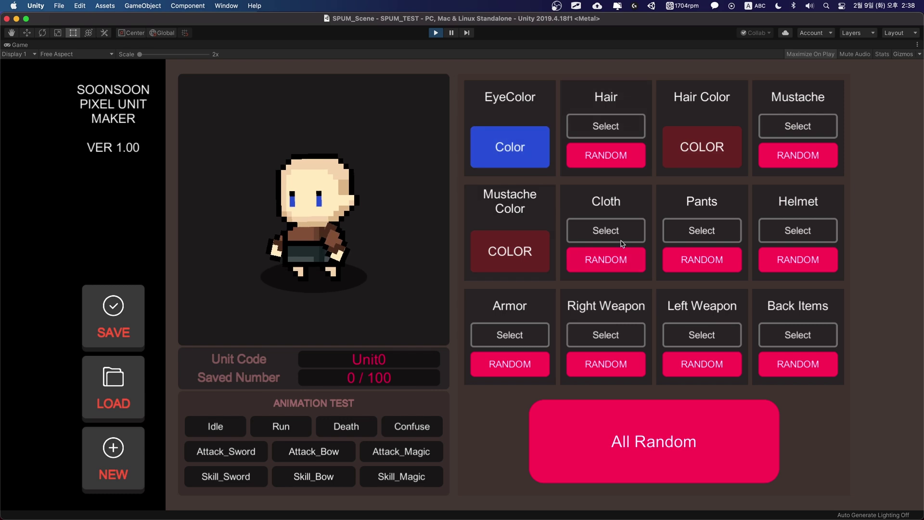
left_click(634, 159)
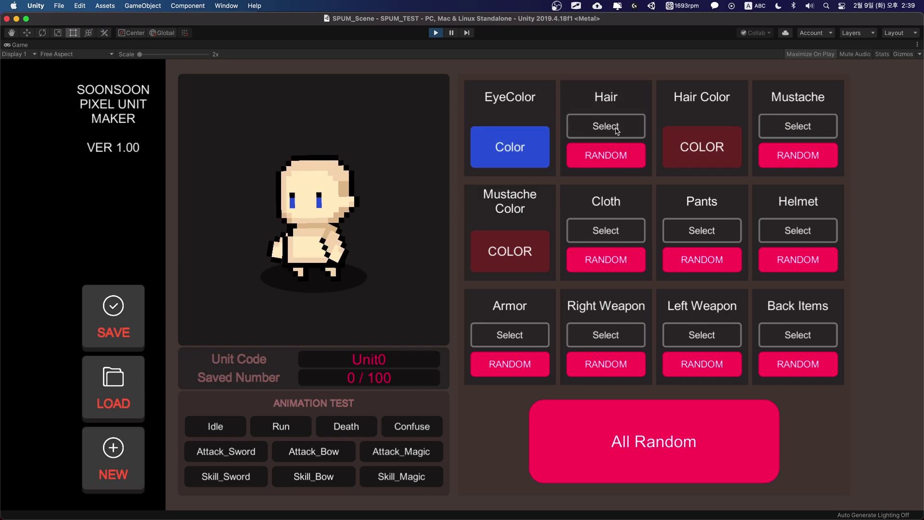
Step: Try several hairstyles, settling on short spiky hair coloured blue
left_click(617, 131)
left_click(647, 147)
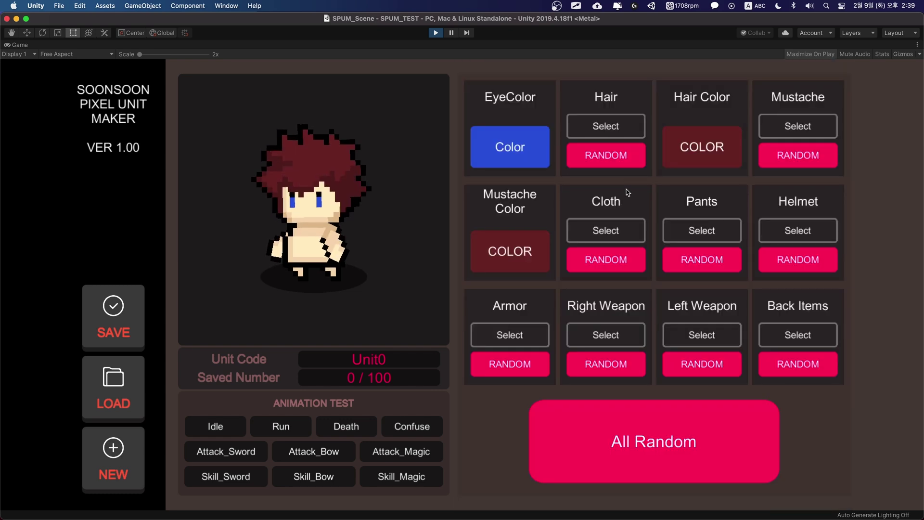
left_click(605, 155)
left_click(631, 131)
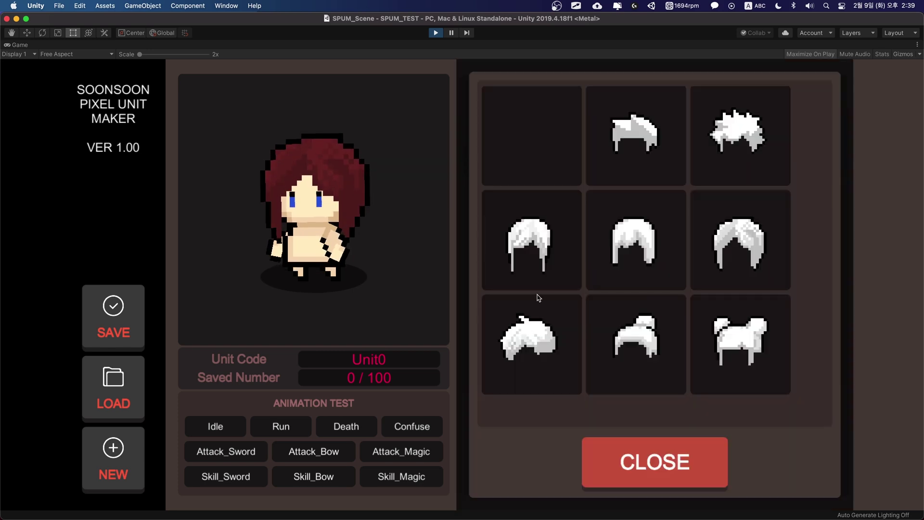
left_click(539, 298)
left_click(714, 153)
left_click(680, 174)
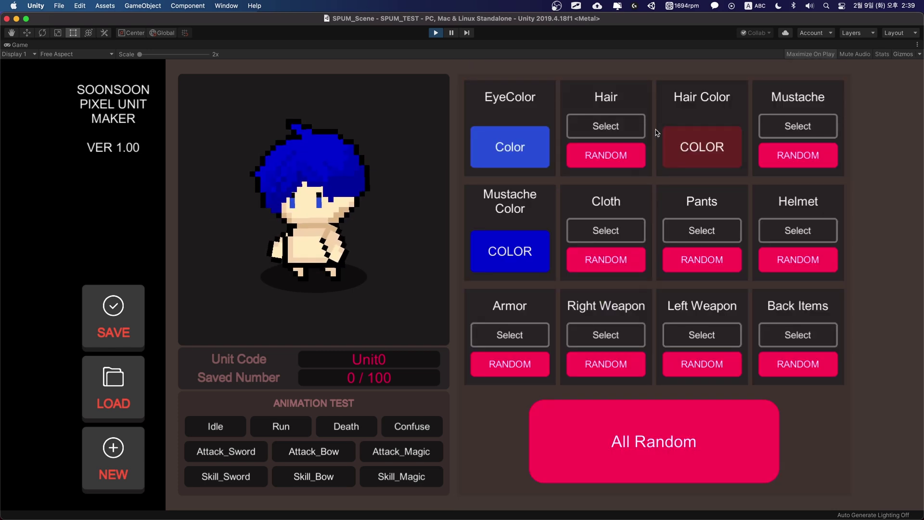
Step: Randomise the hair repeatedly until it lands on green spiky hair
left_click(626, 164)
left_click(627, 165)
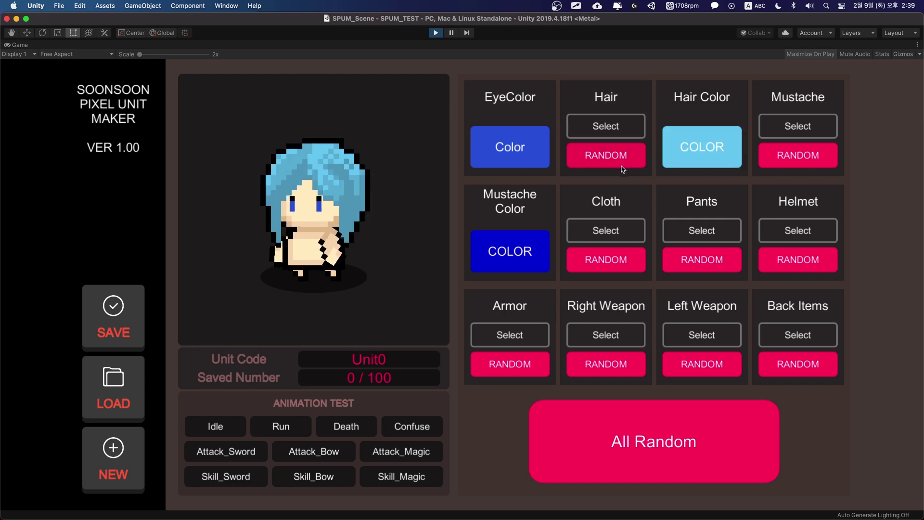
left_click(616, 165)
left_click(614, 165)
left_click(615, 164)
left_click(615, 164)
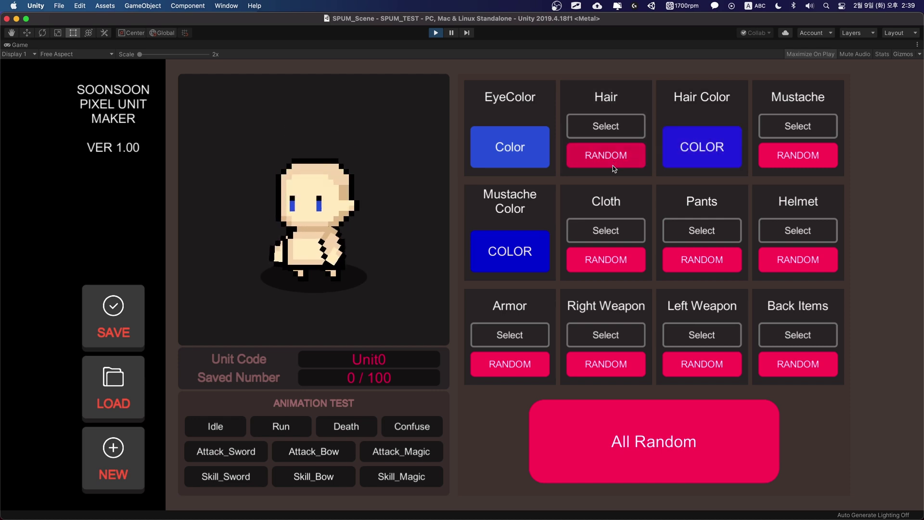
left_click(615, 165)
Step: Add a mustache and randomise its colour until it turns purple
left_click(782, 130)
left_click(664, 246)
left_click(800, 165)
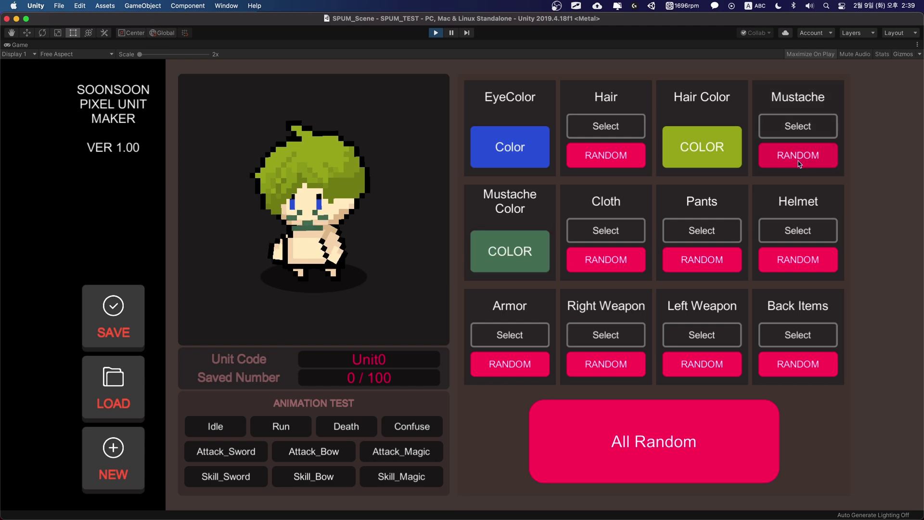
left_click(800, 165)
left_click(800, 165)
left_click(800, 165)
left_click(800, 165)
left_click(800, 165)
left_click(800, 165)
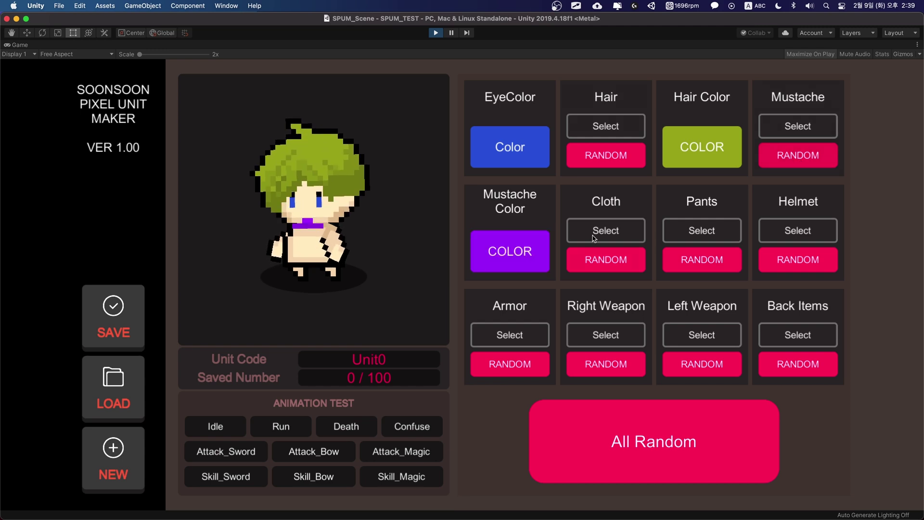
left_click(602, 231)
Step: Try the dark red outfit on the unit, then remove its clothing
scroll(651, 376, "up", 2)
scroll(654, 352, "down", 3)
scroll(660, 322, "up", 3)
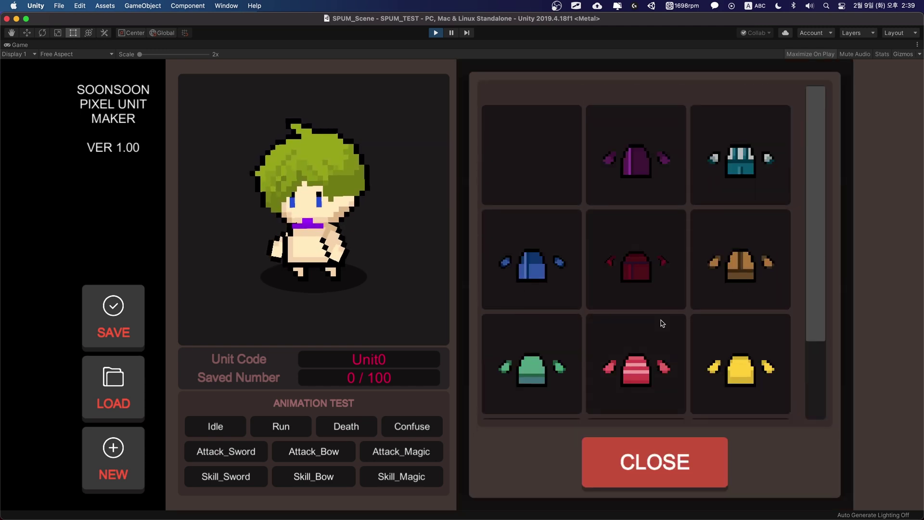
scroll(660, 322, "down", 3)
scroll(694, 329, "up", 3)
scroll(694, 330, "down", 3)
left_click(667, 192)
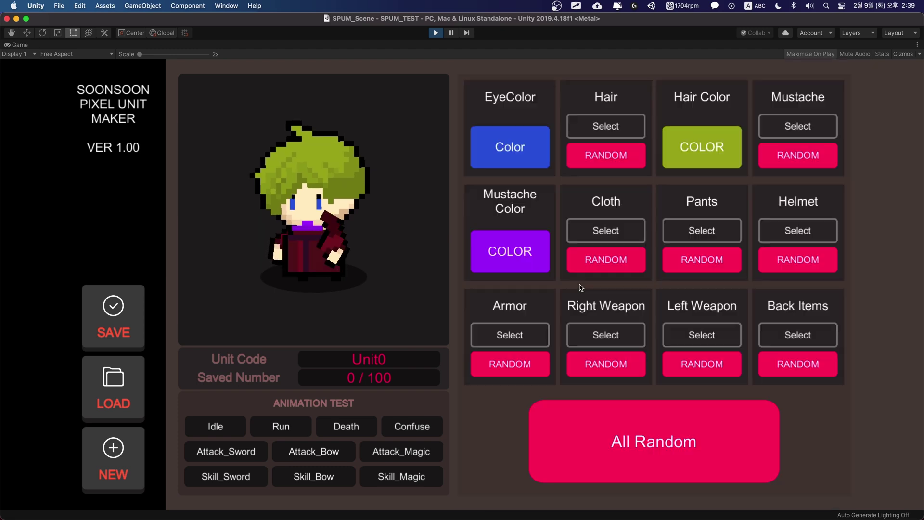
left_click(622, 237)
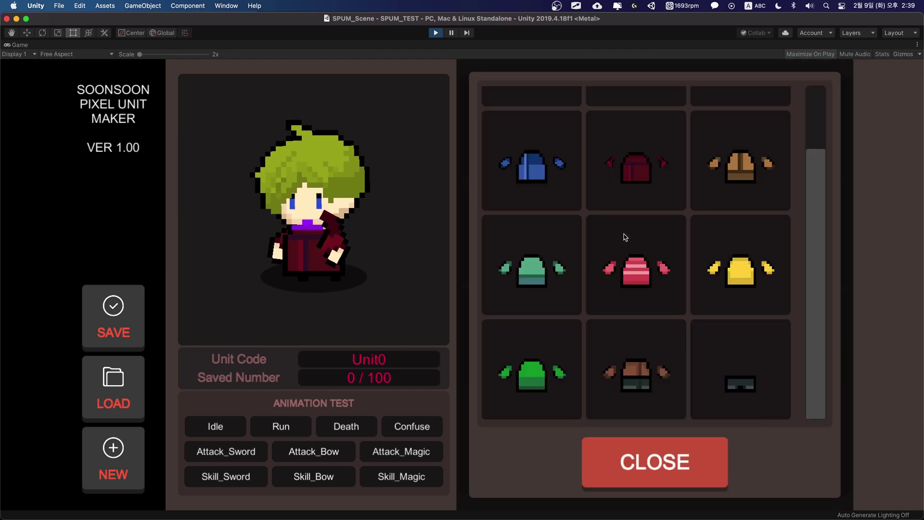
scroll(599, 170, "up", 1)
scroll(599, 171, "up", 2)
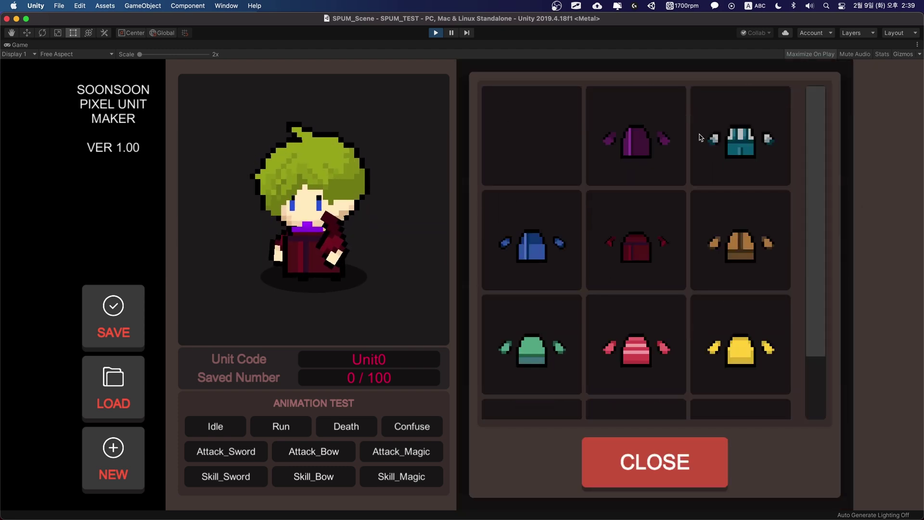
left_click(503, 124)
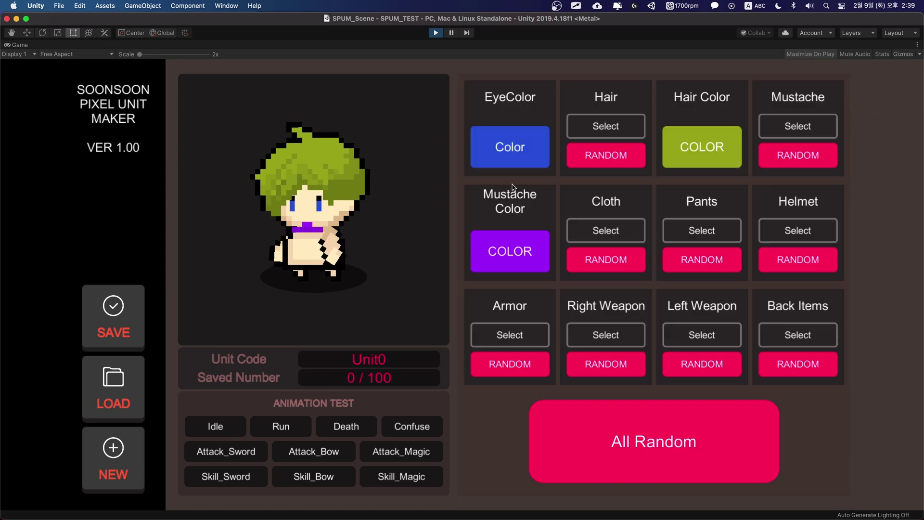
Step: Dress the unit in the black top
left_click(701, 231)
left_click(618, 177)
left_click(621, 230)
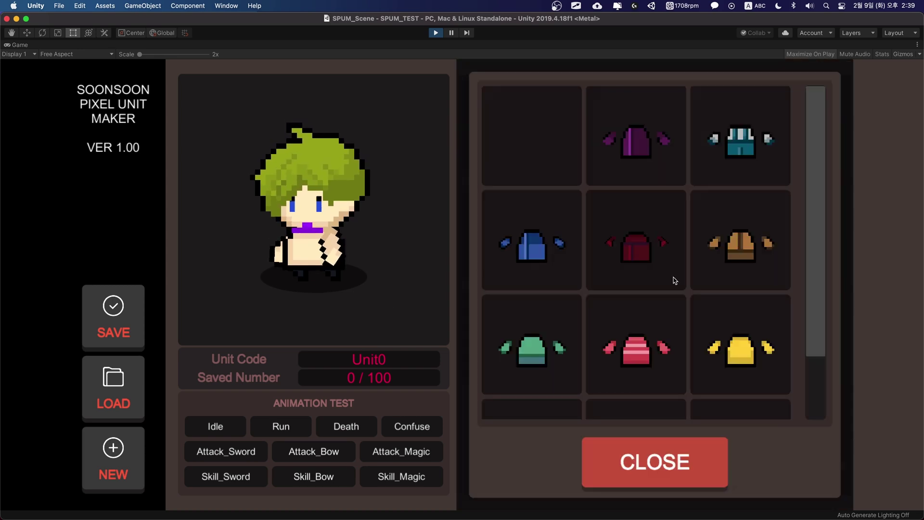
scroll(731, 367, "down", 3)
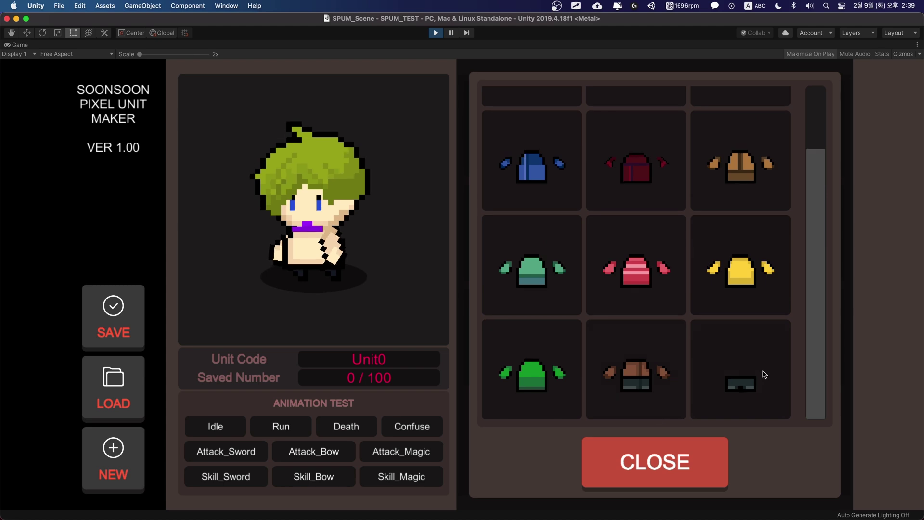
left_click(755, 389)
Step: Make the unit bald and give it the brown helmet after trying the blue hood
left_click(794, 231)
left_click(725, 219)
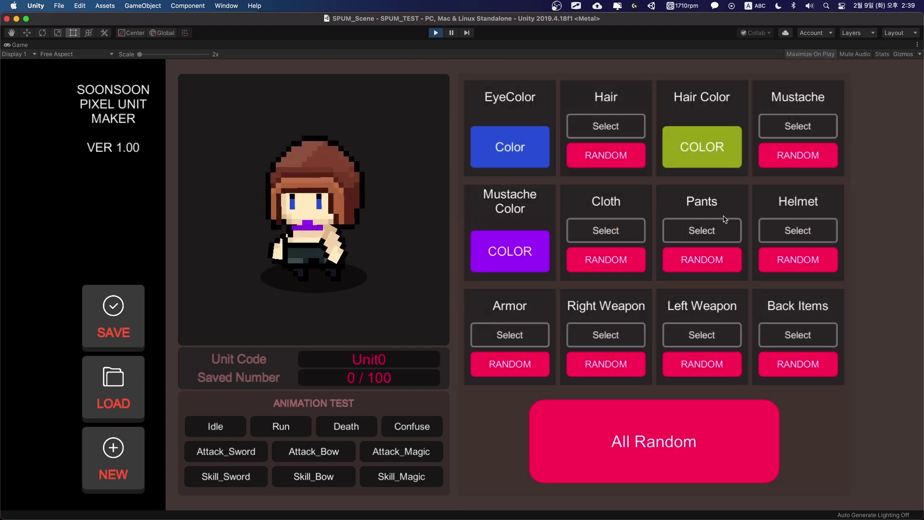
left_click(784, 235)
left_click(650, 360)
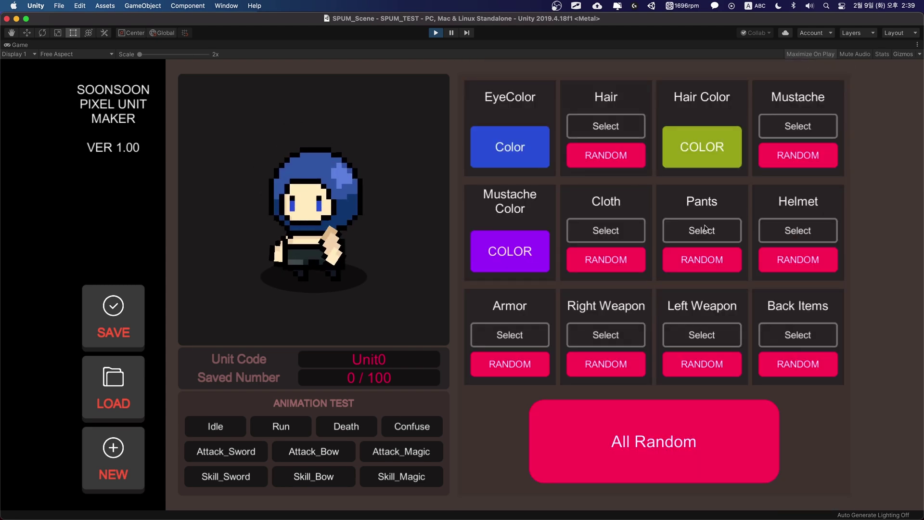
left_click(628, 136)
left_click(558, 154)
left_click(798, 235)
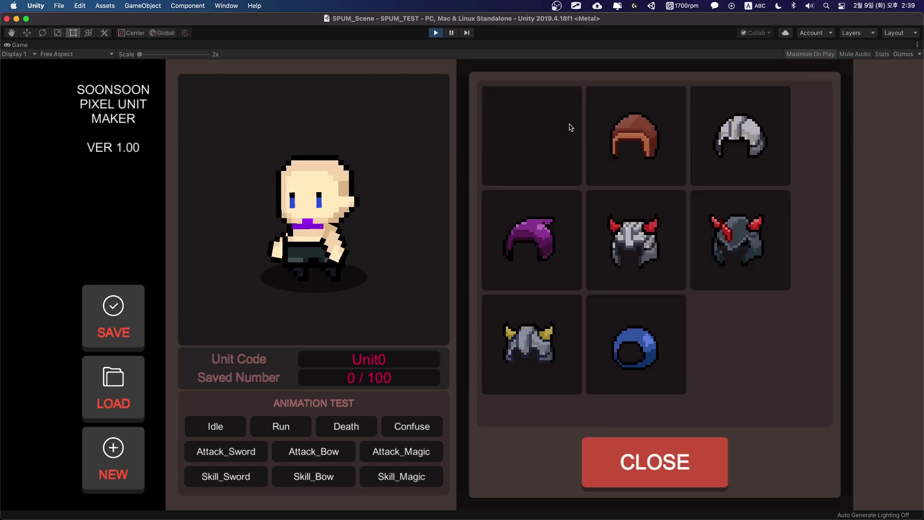
left_click(641, 137)
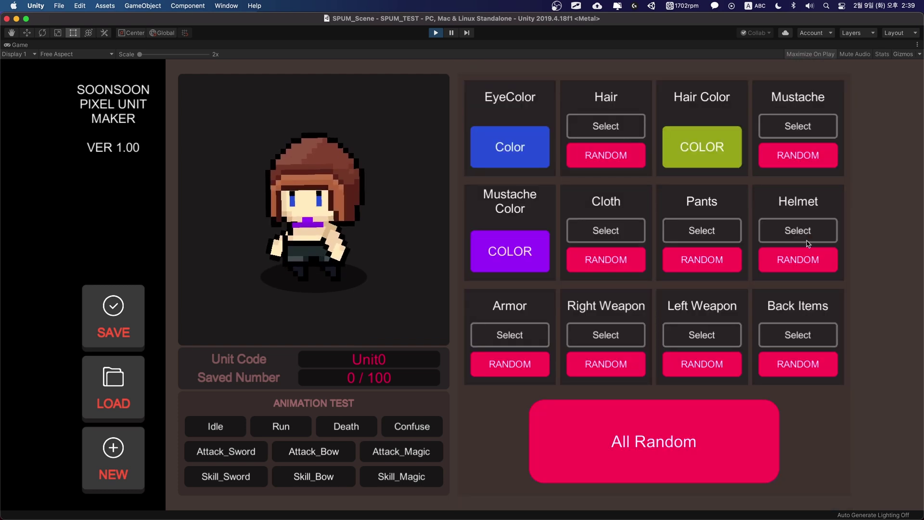
Step: Equip the red armor and a bow as the right-hand weapon
left_click(509, 341)
left_click(635, 145)
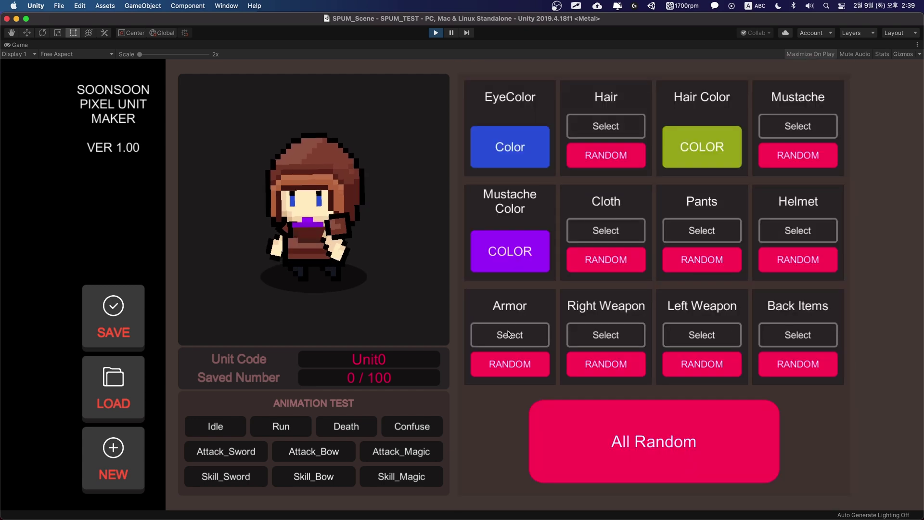
left_click(604, 337)
scroll(657, 183, "down", 3)
scroll(659, 138, "up", 3)
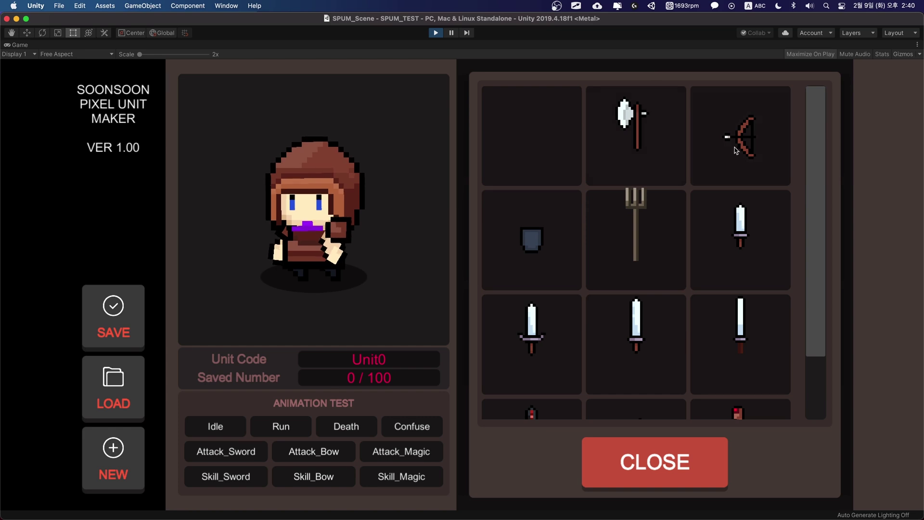
left_click(735, 150)
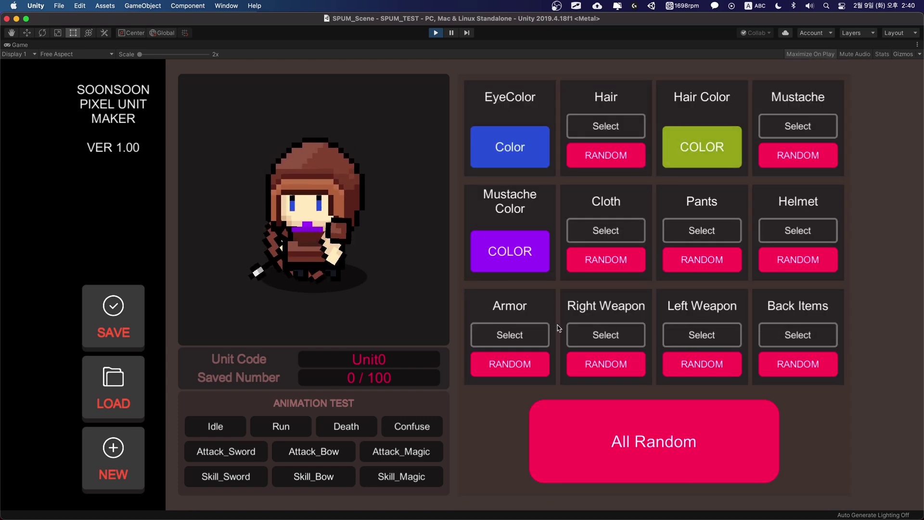
Step: Put the shield in the left hand and the quiver as the back item
left_click(685, 339)
left_click(559, 163)
left_click(720, 346)
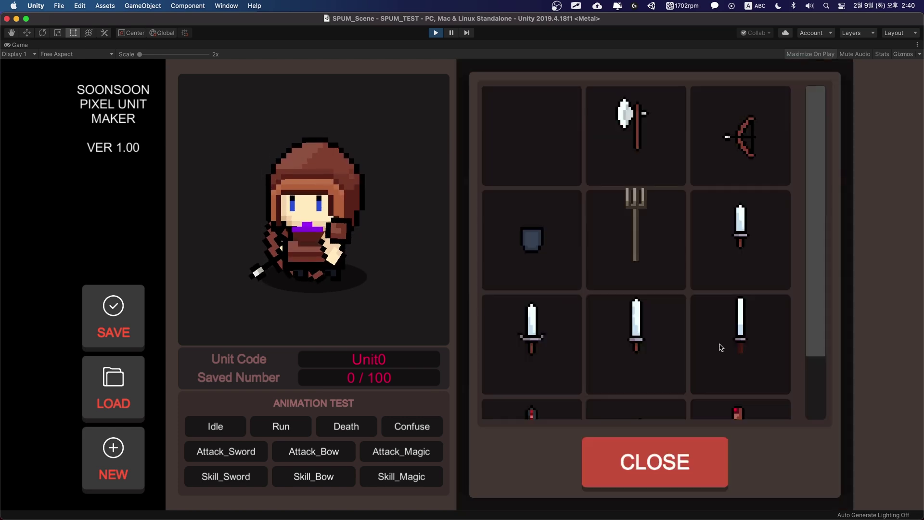
left_click(531, 241)
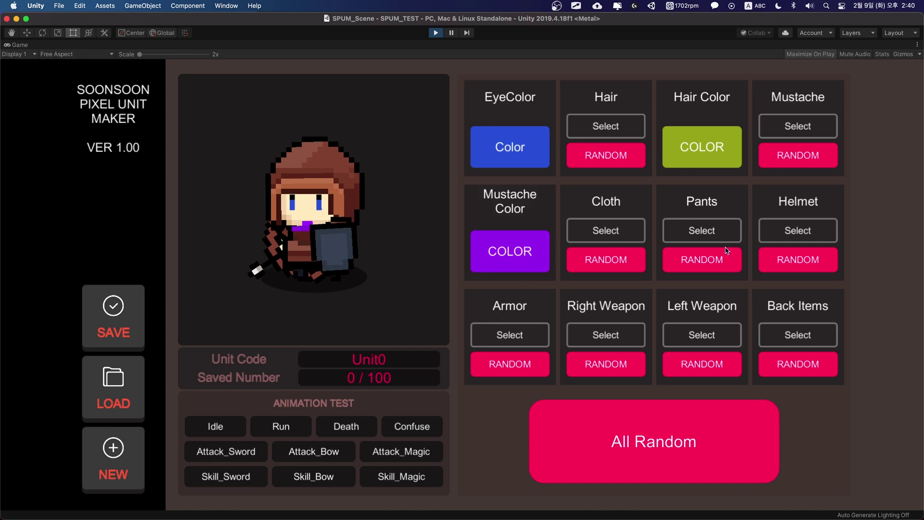
left_click(808, 336)
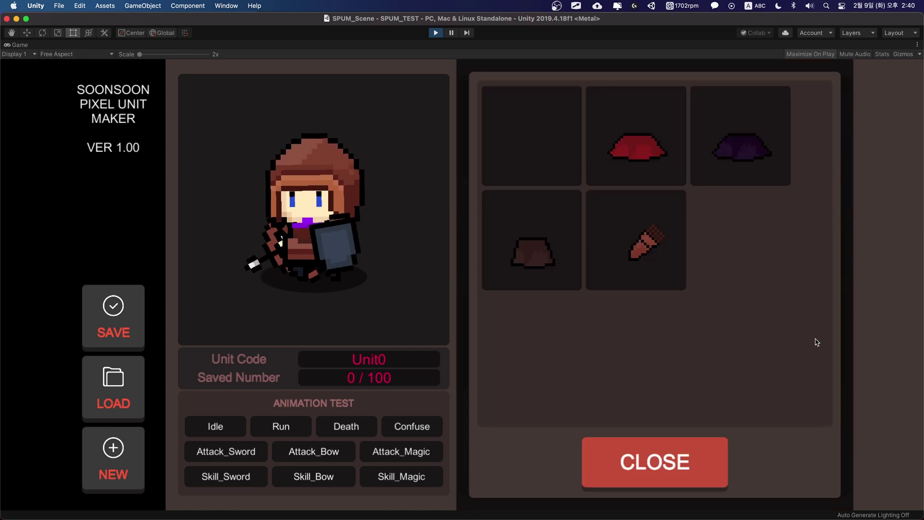
left_click(664, 257)
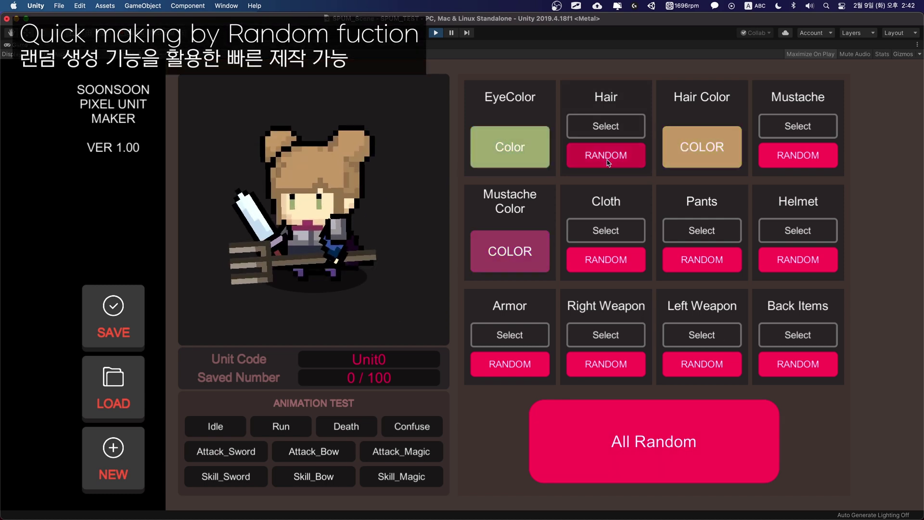
Step: Randomise the hair, mustache, helmet and right-hand weapon individually
left_click(780, 166)
left_click(780, 166)
left_click(798, 259)
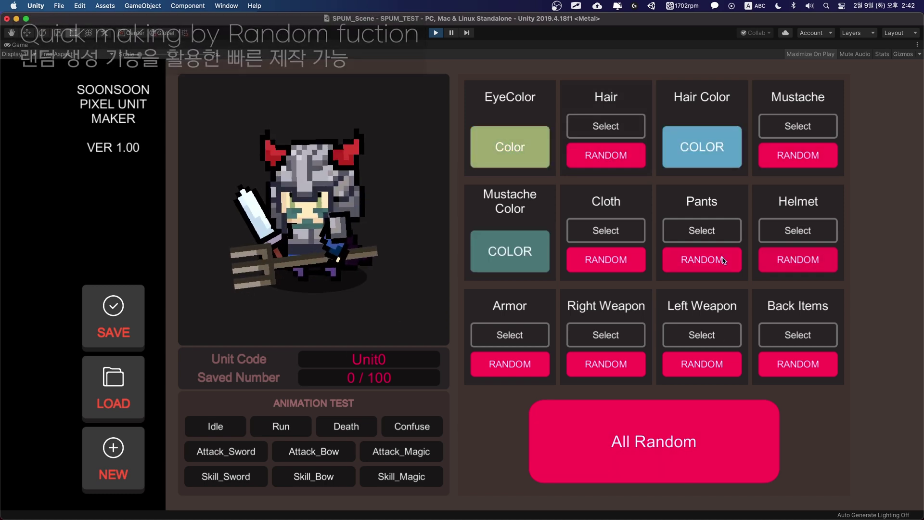
left_click(595, 370)
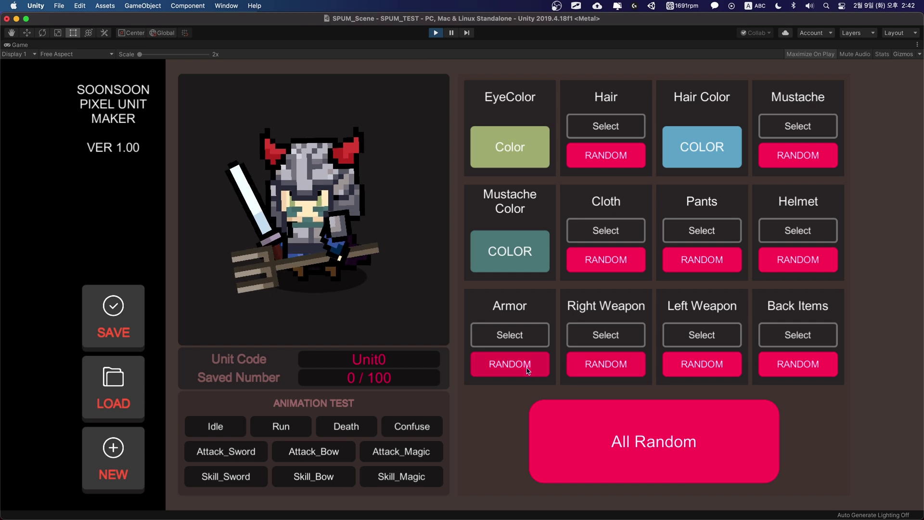
left_click(798, 334)
left_click(698, 457)
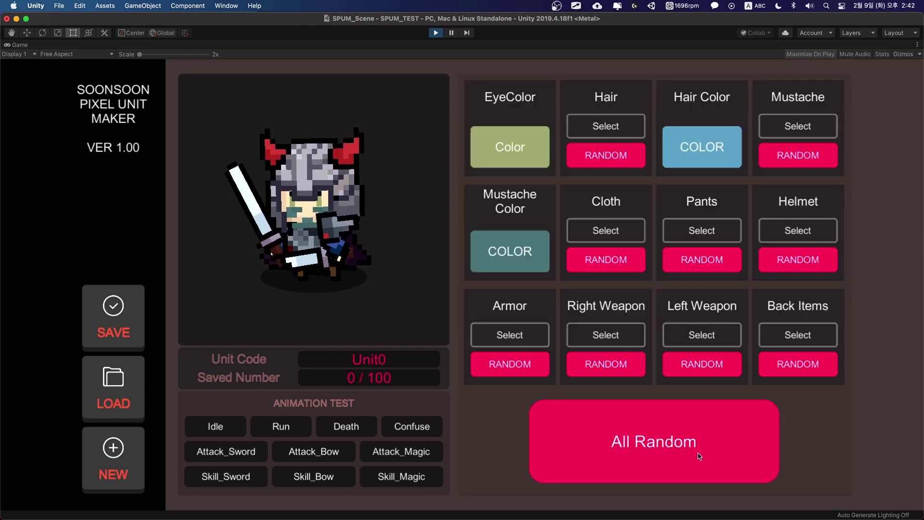
Step: Re-roll with All Random until the unit is a green-eyed swordsman in a horned steel helmet
left_click(697, 453)
left_click(679, 455)
left_click(681, 456)
left_click(684, 458)
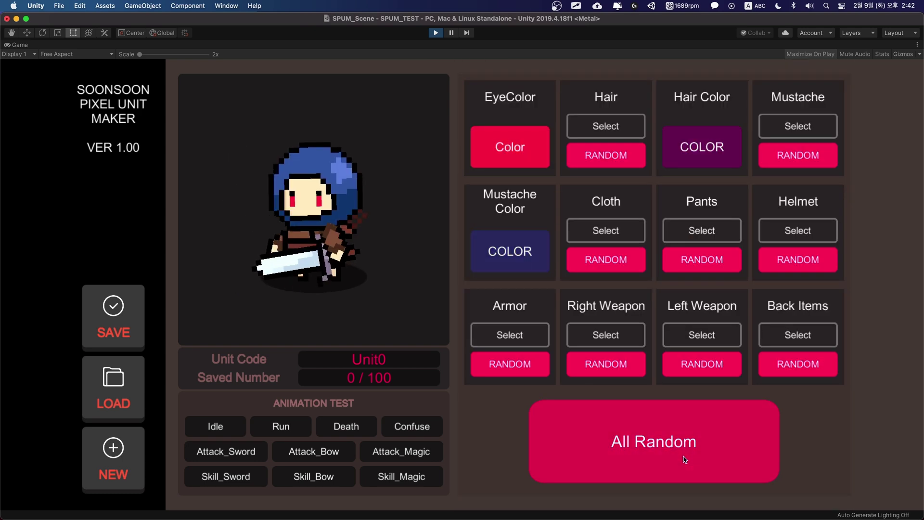
left_click(684, 458)
left_click(687, 461)
left_click(688, 461)
left_click(696, 462)
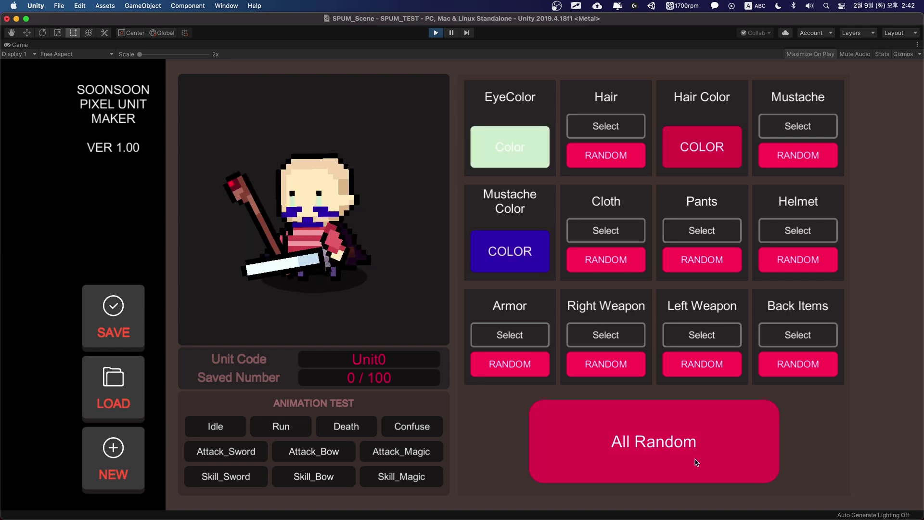
left_click(717, 468)
left_click(691, 467)
left_click(695, 462)
left_click(700, 457)
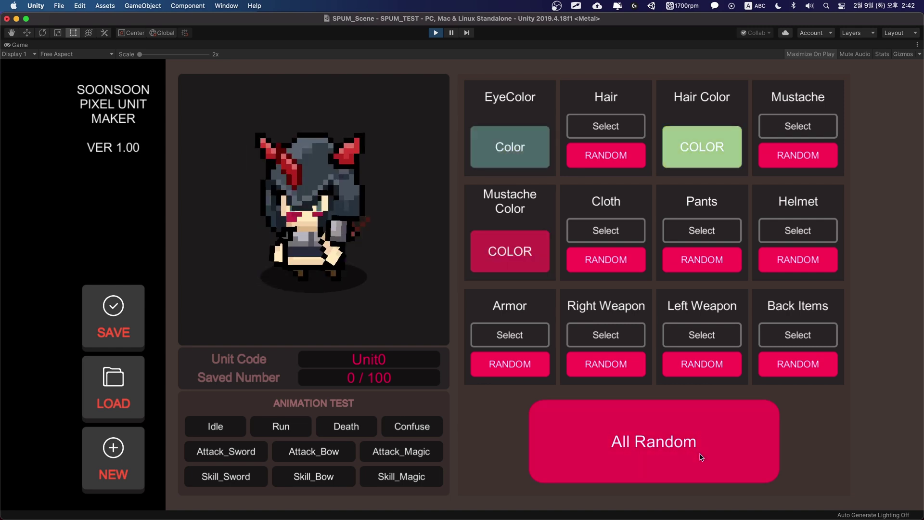
left_click(702, 457)
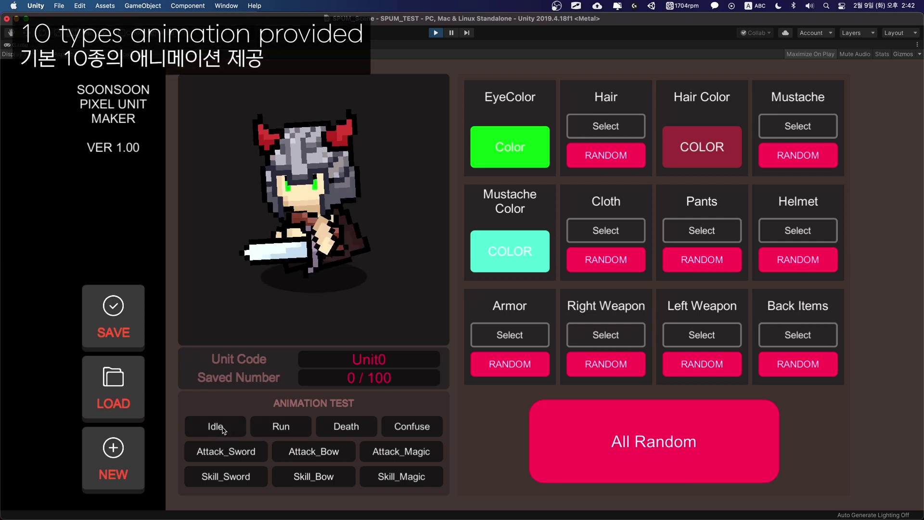
left_click(278, 428)
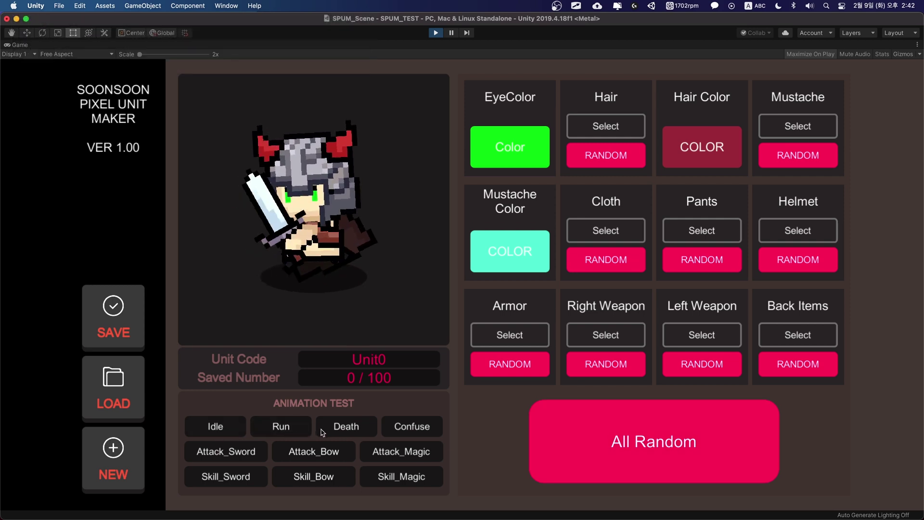
left_click(353, 429)
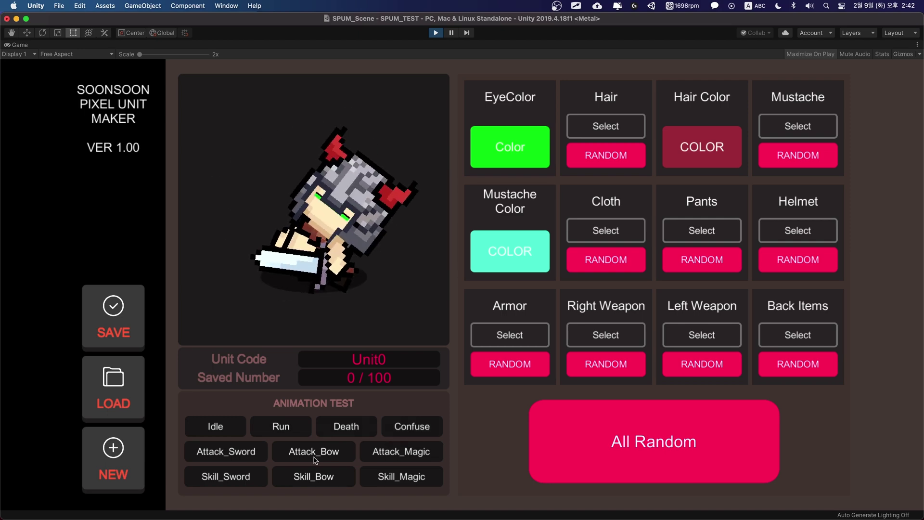
left_click(239, 457)
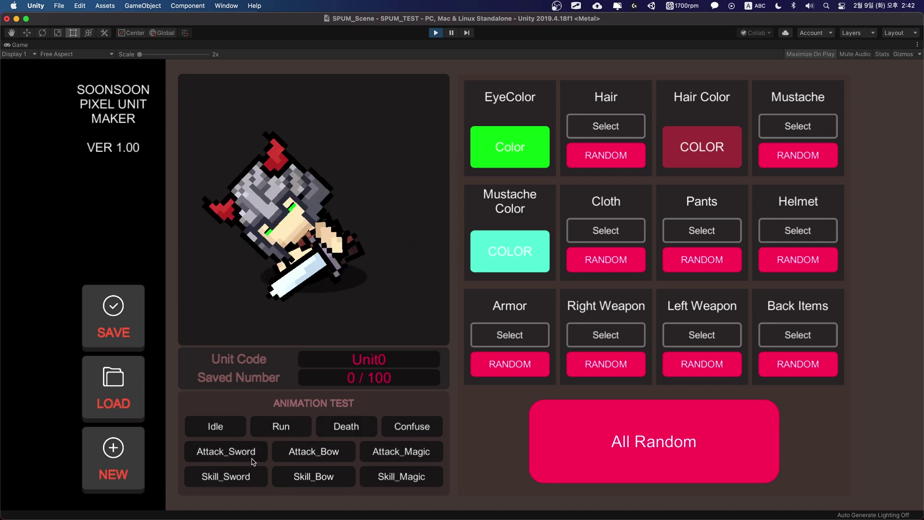
left_click(397, 459)
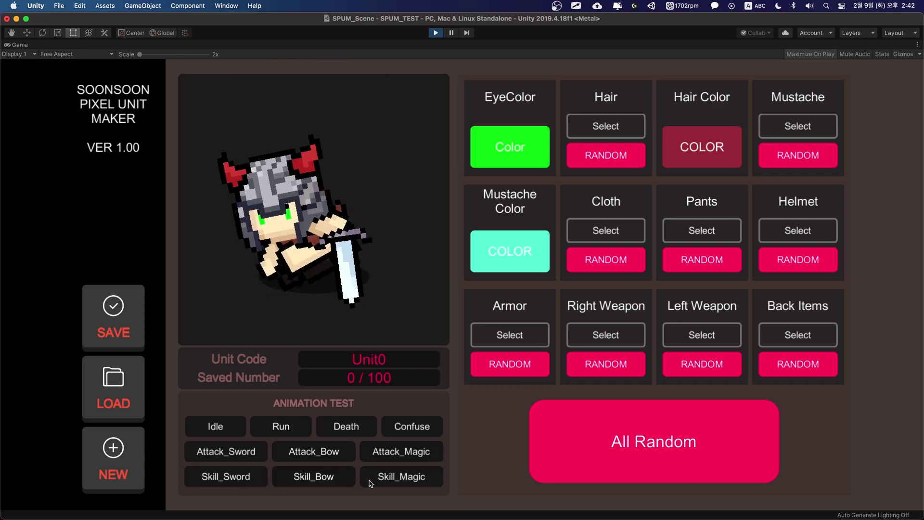
left_click(332, 485)
left_click(241, 478)
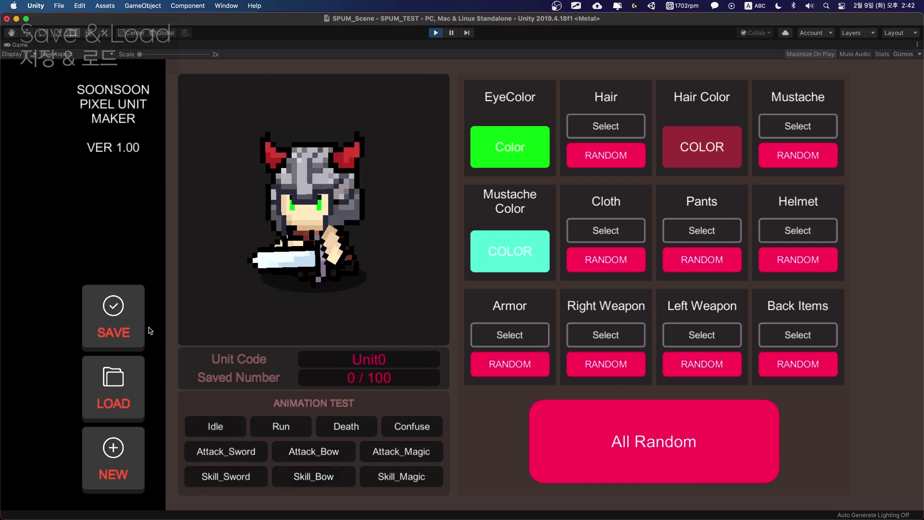
Step: Save the current unit as Unit0 and load the horned unit from the saved list
left_click(115, 317)
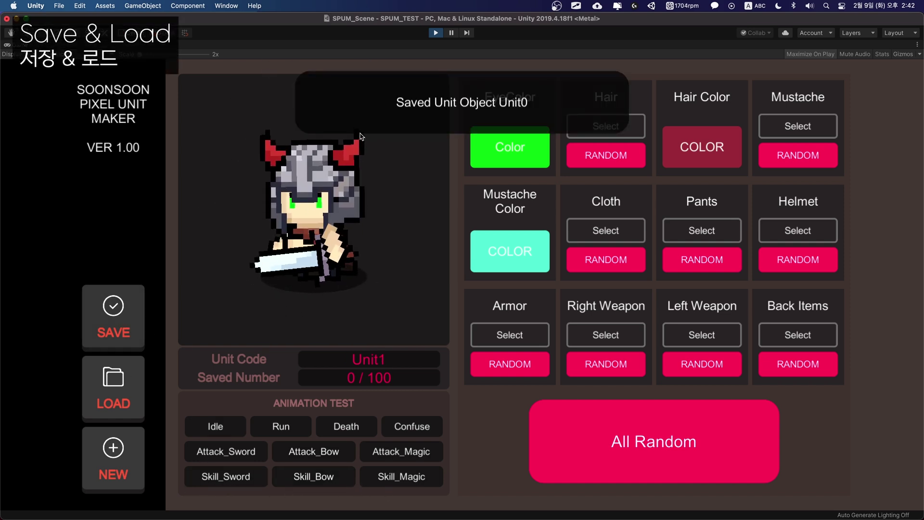
left_click(142, 384)
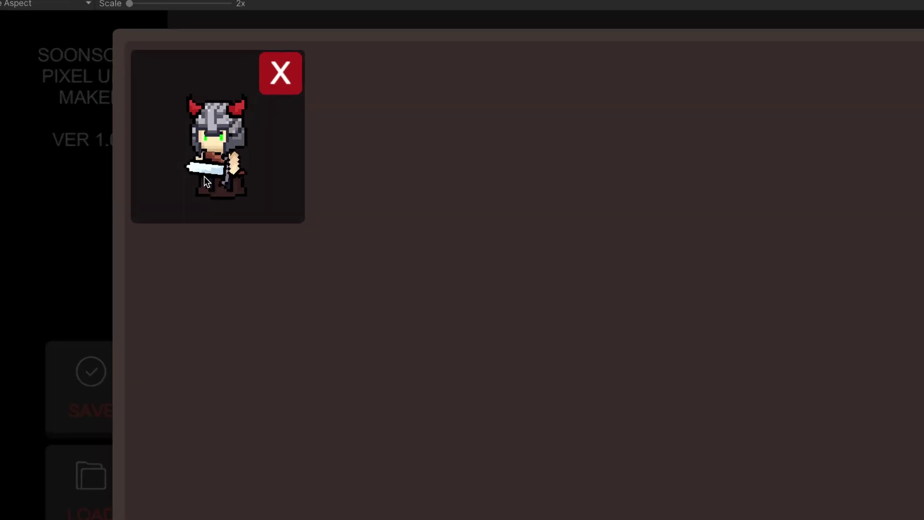
left_click(207, 176)
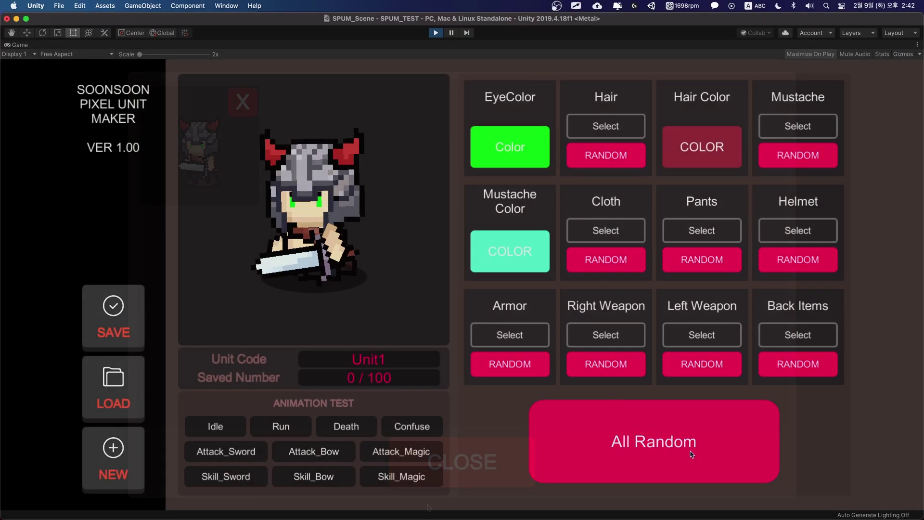
Step: Re-roll and save several more fully random units, then bring up the saved-units list
left_click(692, 454)
left_click(92, 328)
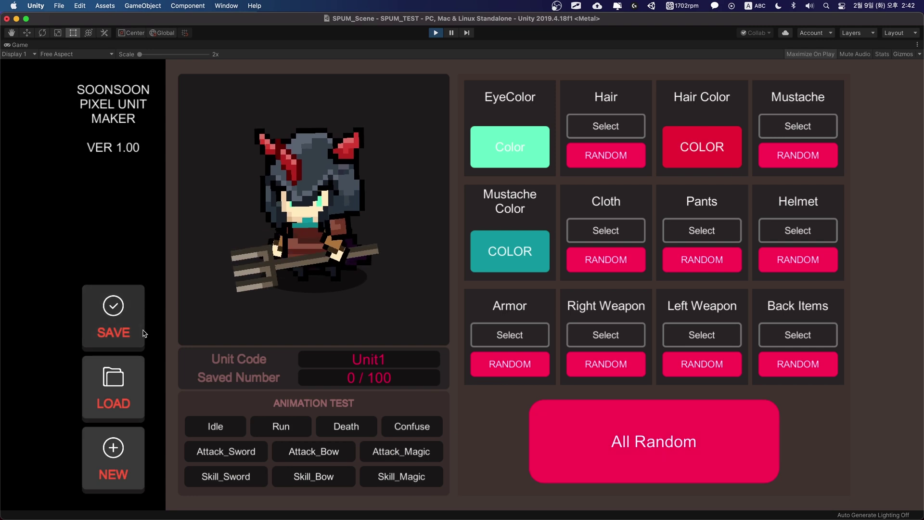
left_click(648, 466)
left_click(571, 442)
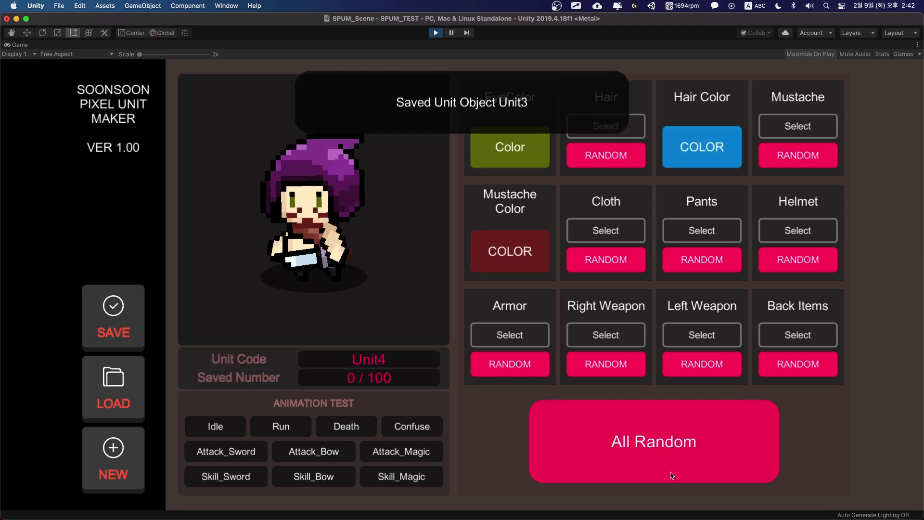
left_click(671, 475)
left_click(113, 317)
left_click(653, 441)
left_click(113, 317)
left_click(654, 442)
left_click(113, 317)
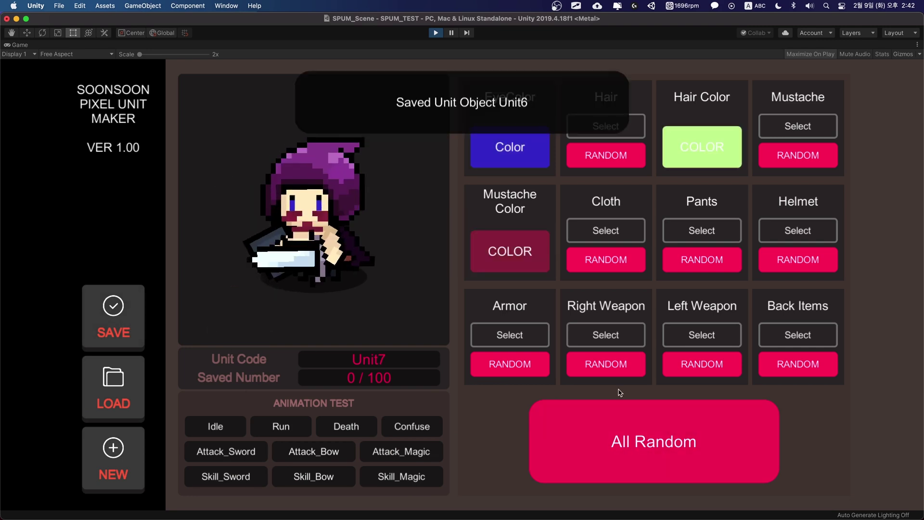
left_click(118, 399)
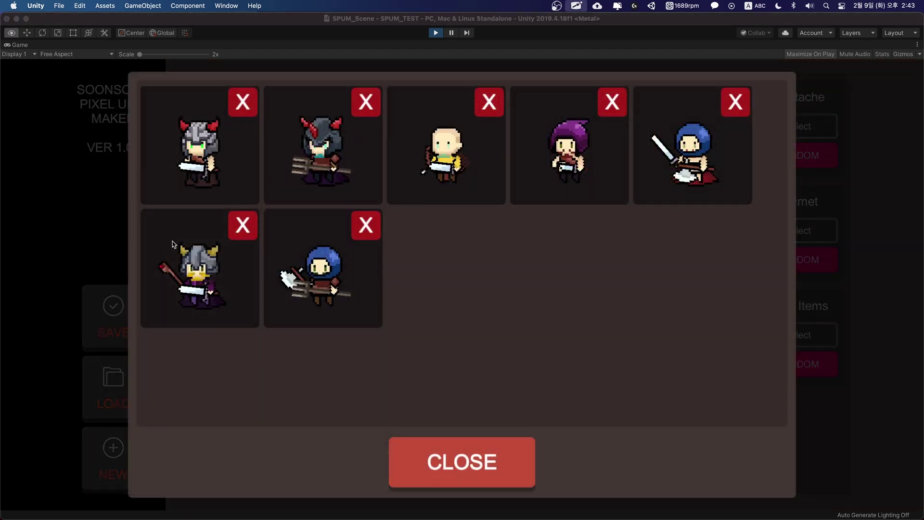
Step: Load the horned staff unit, randomize its clothing, save over Unit5, and reload it
left_click(255, 323)
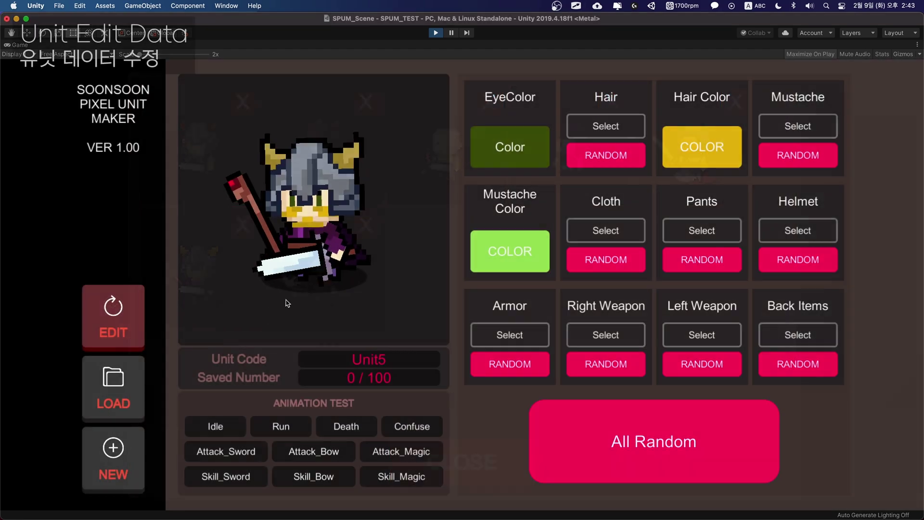
left_click(605, 259)
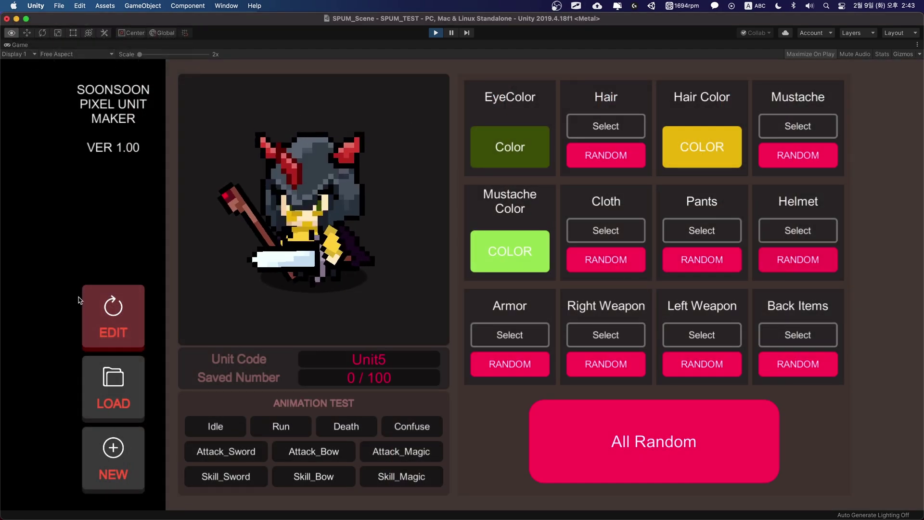
left_click(121, 328)
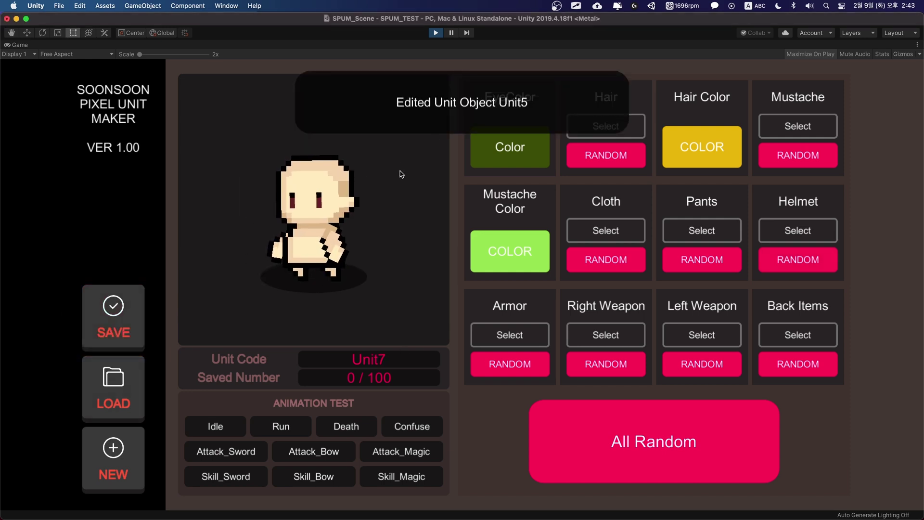
left_click(119, 383)
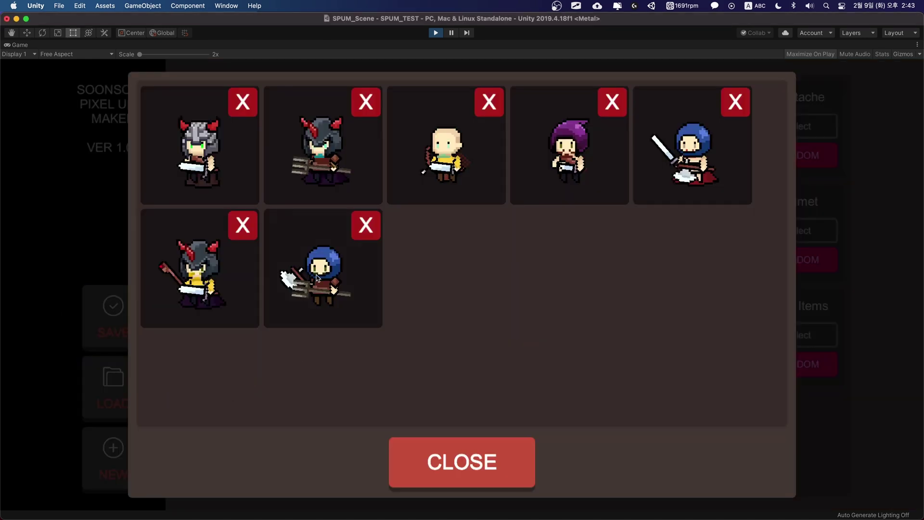
left_click(197, 285)
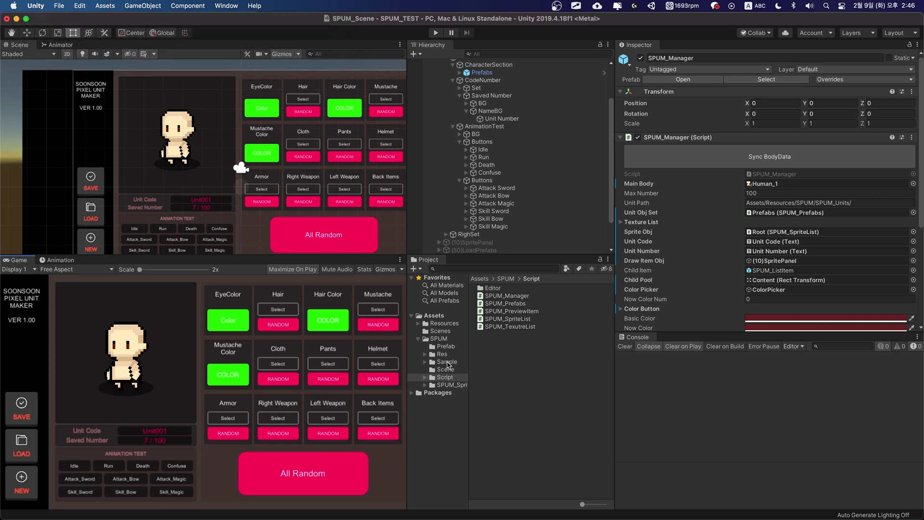
Step: In the SPUM Sample folder, select PlayerManager and turn on Auto Generate
left_click(448, 363)
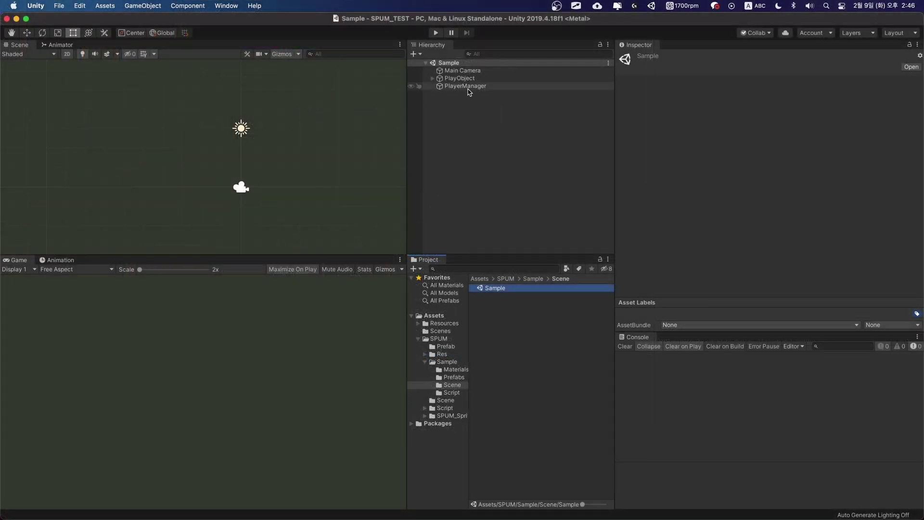
left_click(473, 87)
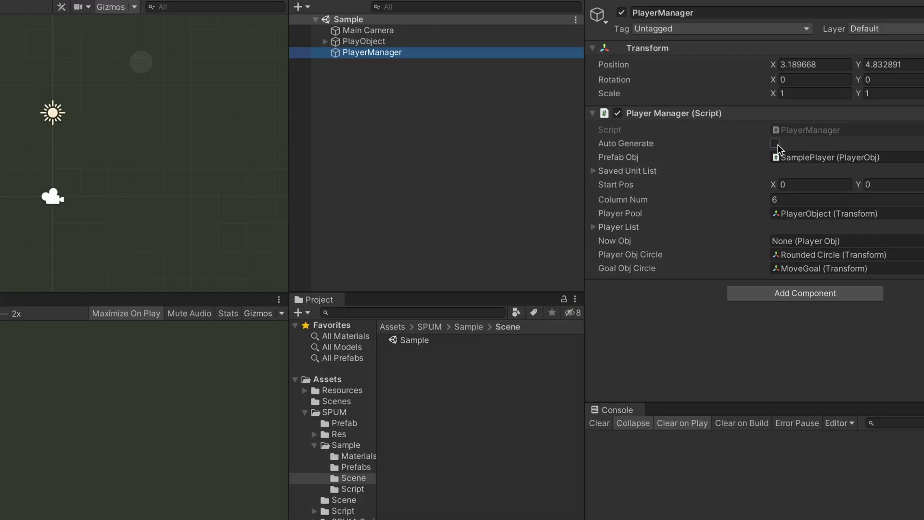
left_click(435, 32)
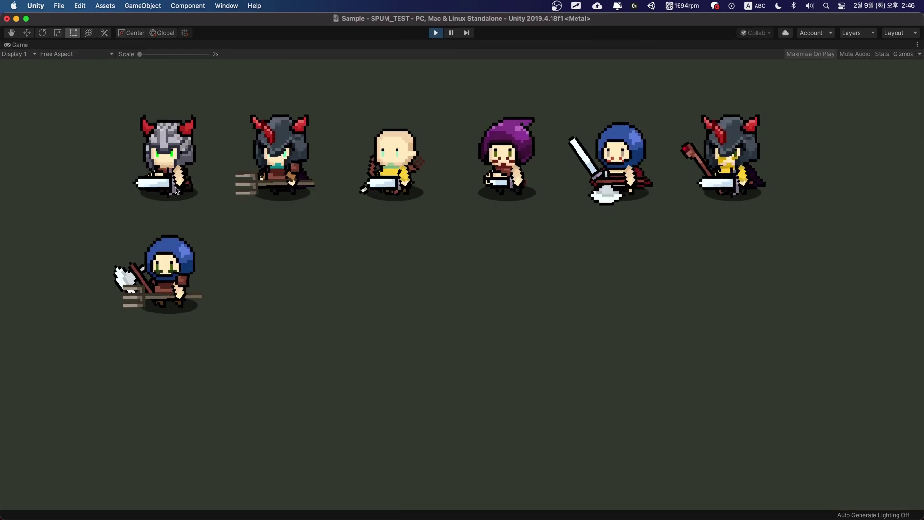
Step: Move the grey horned knight and purple-haired unit to new spots, then stop play mode
left_click_drag(172, 190, 539, 312)
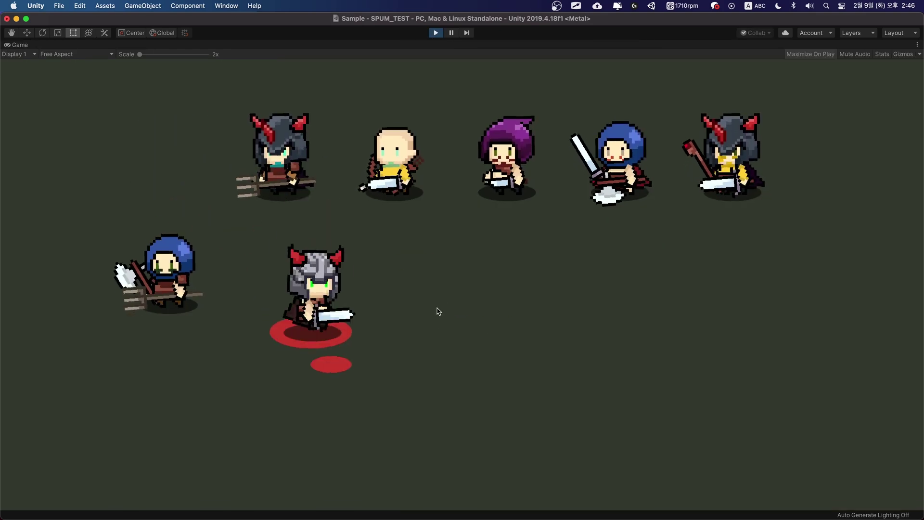
left_click(505, 159)
left_click(340, 297)
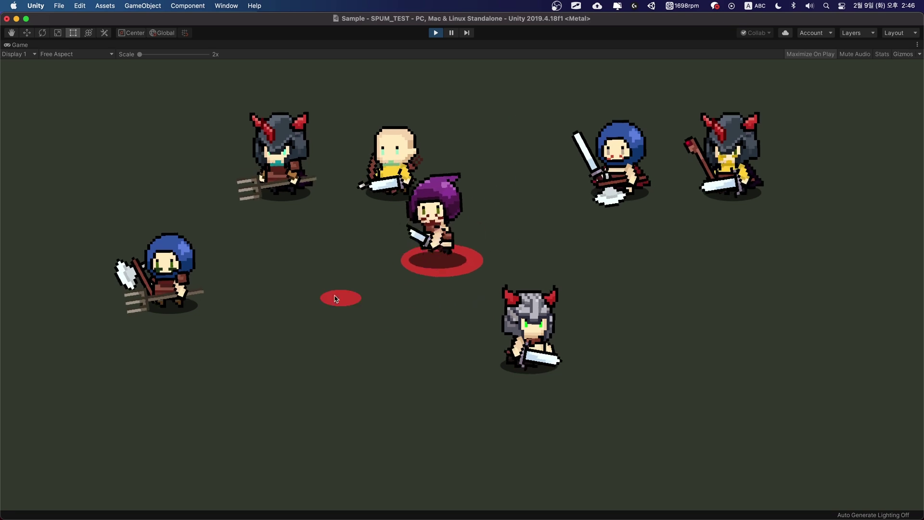
left_click(278, 240)
key("super+p")
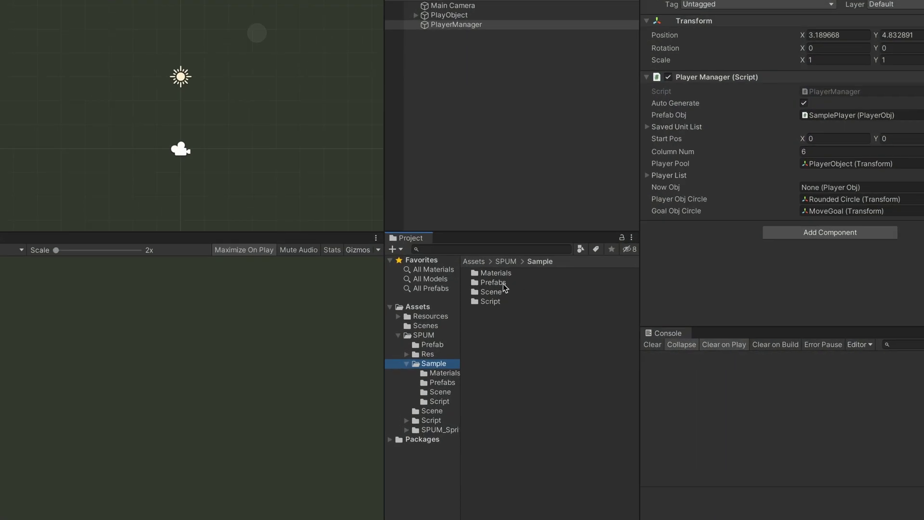
Step: Place the SamplePlayer prefab from Sample/Prefabs under PlayerObject in the scene
double_click(503, 284)
left_click(510, 273)
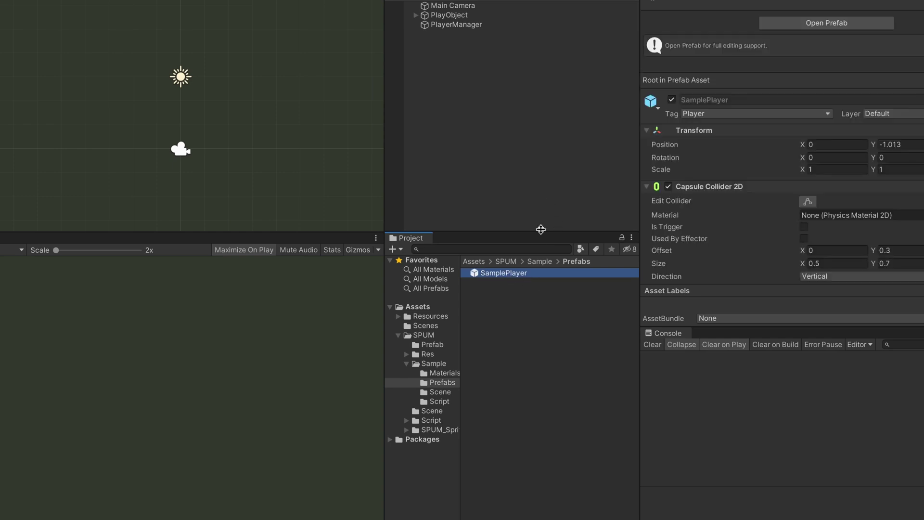
mouse_move(516, 278)
left_mouse_down()
mouse_move(435, 32)
mouse_move(452, 48)
left_mouse_up()
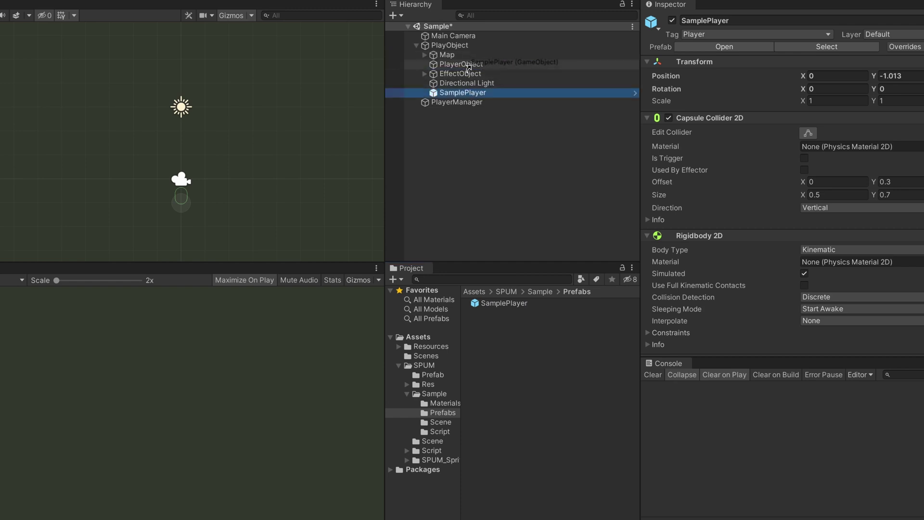
left_click_drag(468, 68, 466, 67)
left_click(479, 103)
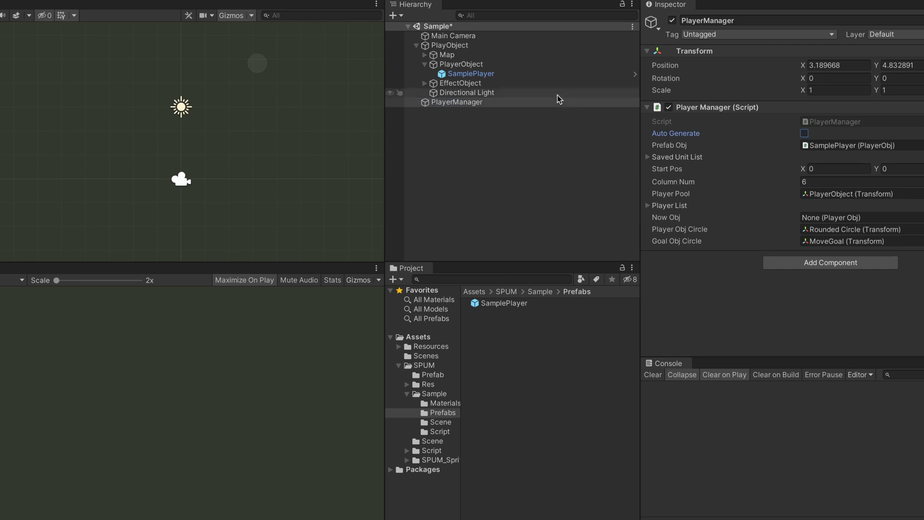
left_click(470, 73)
left_click(433, 374)
Step: Nest the saved Unit0 from Resources/SPUM/SPUM_Units inside SamplePlayer
left_click(399, 346)
left_click(431, 356)
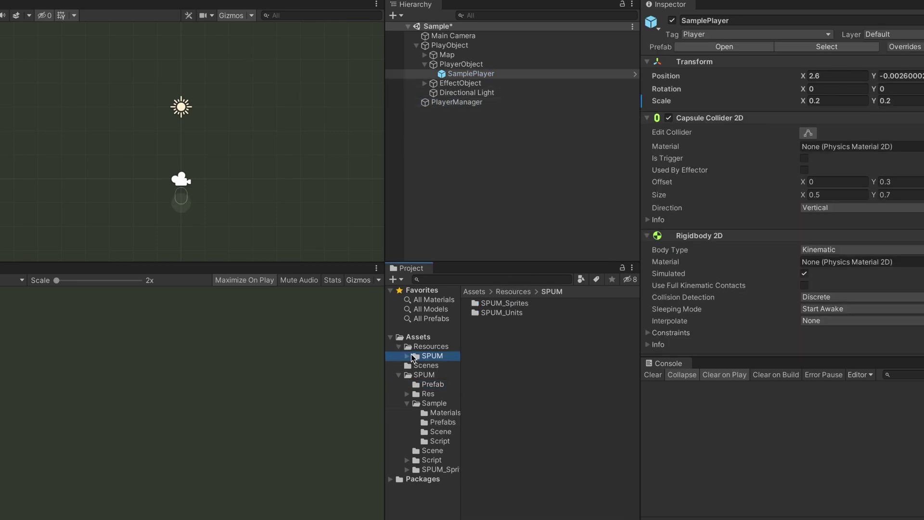
left_click(407, 356)
left_click(451, 375)
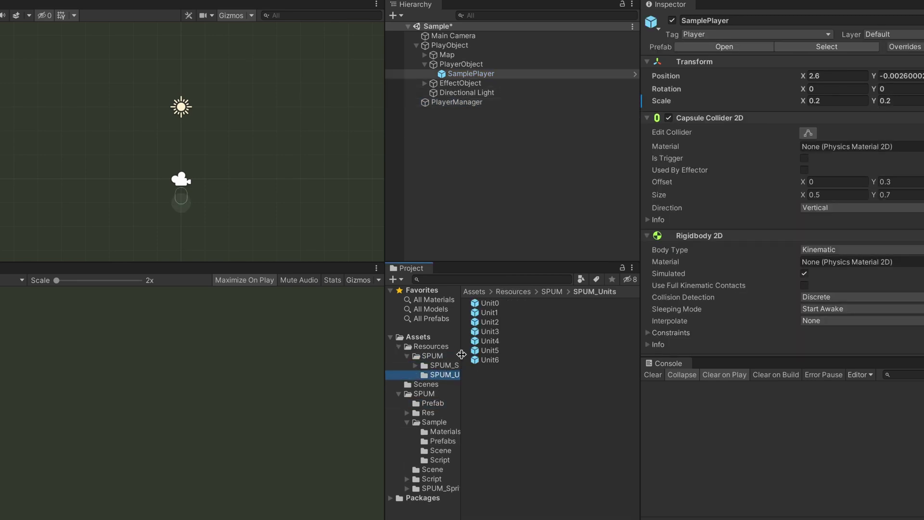
left_click_drag(461, 355, 505, 337)
left_click(525, 297)
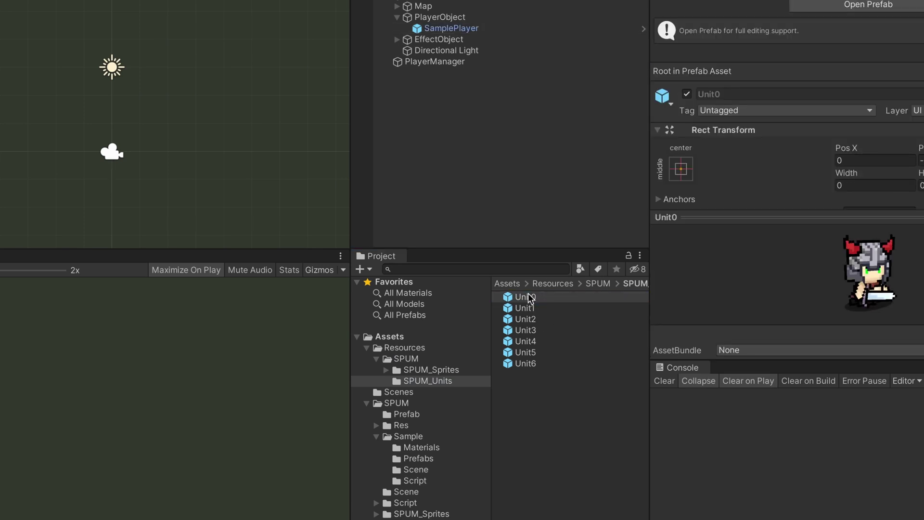
left_click_drag(525, 297, 465, 67)
left_click(445, 76)
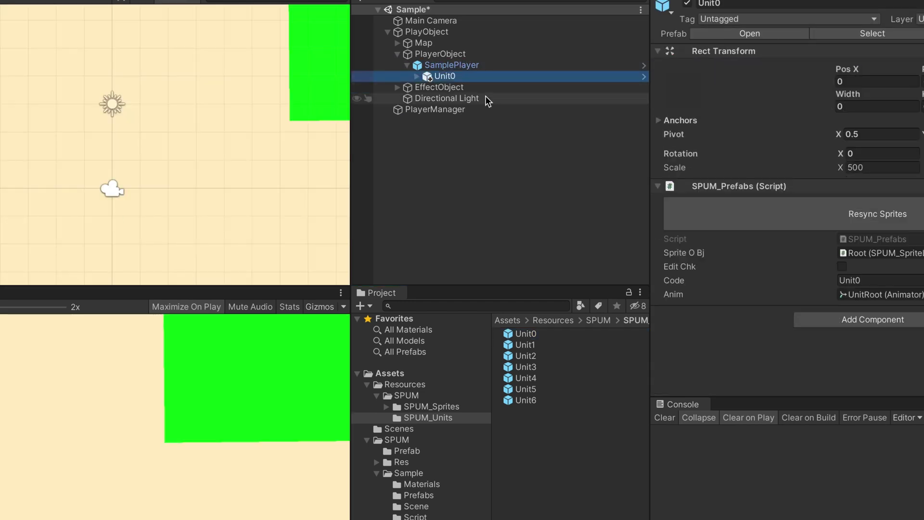
Step: Set SamplePlayer's scale to 1 and assign Unit0 as the player object's prefab
double_click(476, 101)
left_click(832, 124)
type("1")
key("Return")
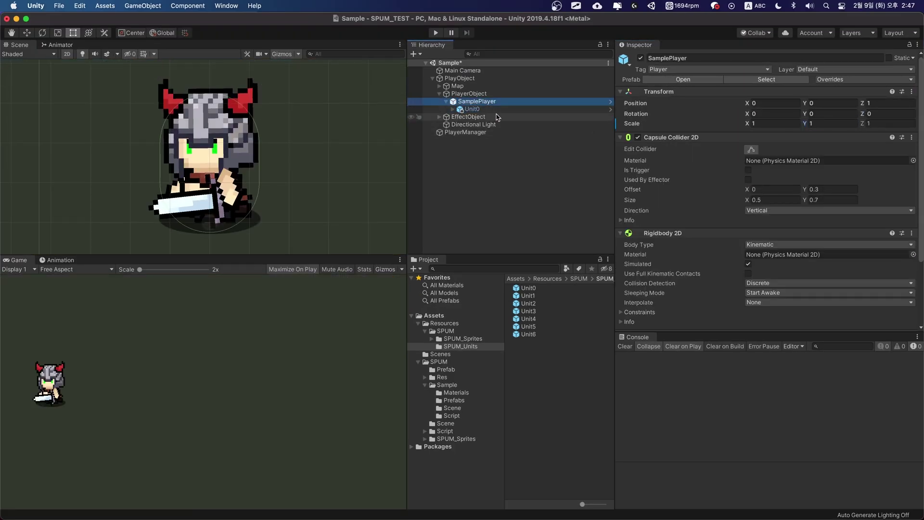
scroll(763, 279, "down", 4)
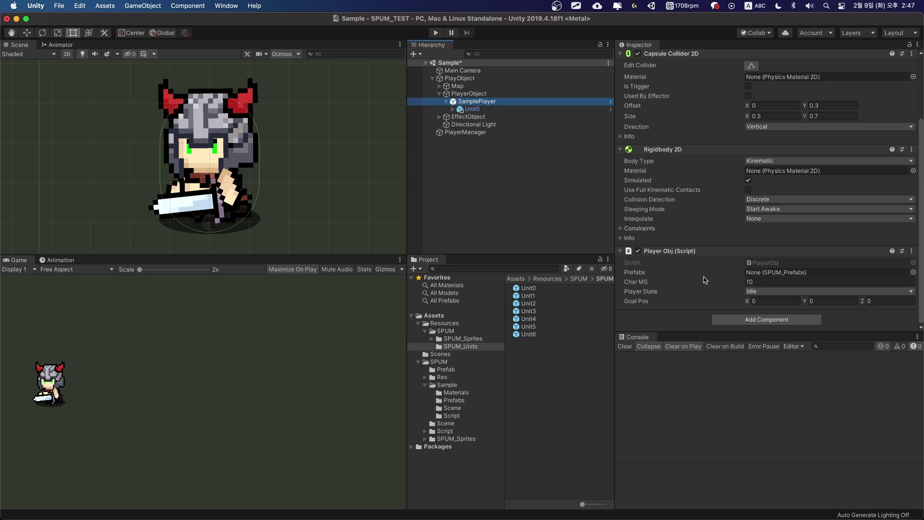
left_click_drag(468, 113, 788, 270)
left_click(465, 132)
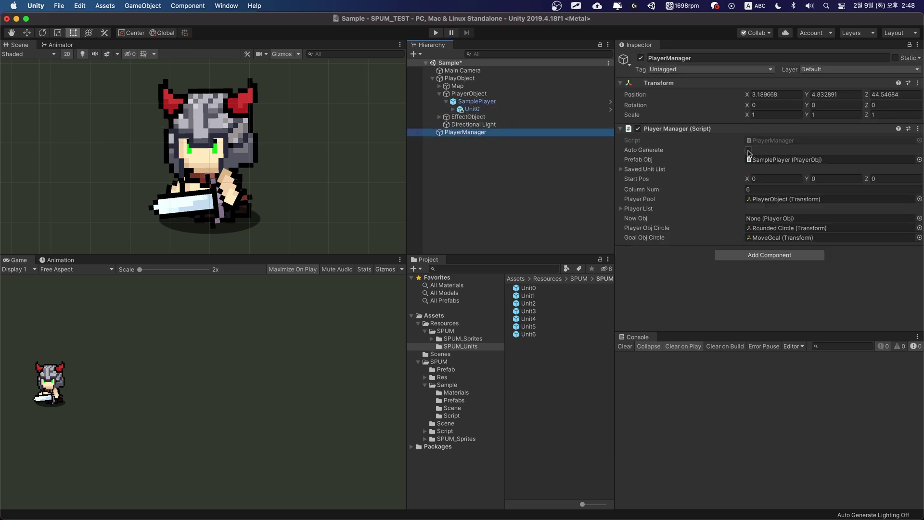
Step: Start play mode and walk the knight to several new spots
key("super+p")
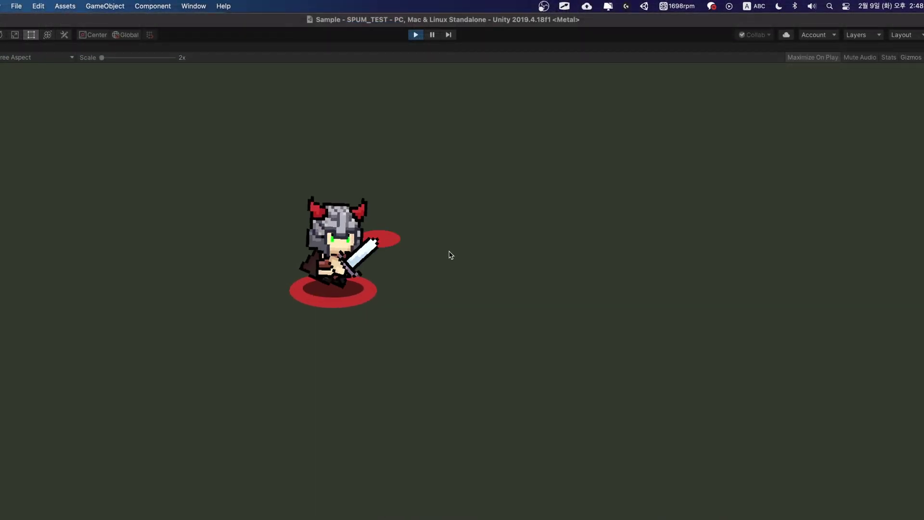
left_click(417, 230)
left_click(359, 273)
left_click(654, 270)
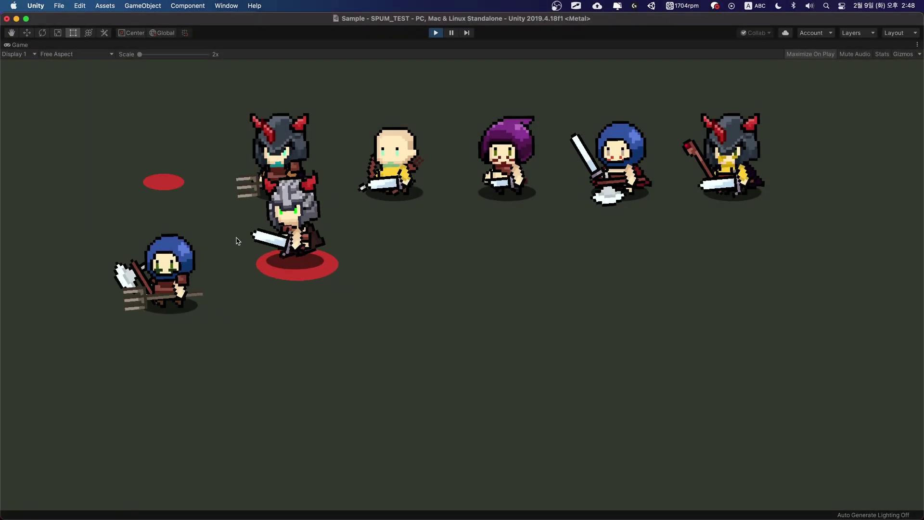
Step: Move the dark pitchfork unit to a few new spots
left_click(277, 168)
left_click(336, 244)
left_click(390, 305)
left_click(275, 314)
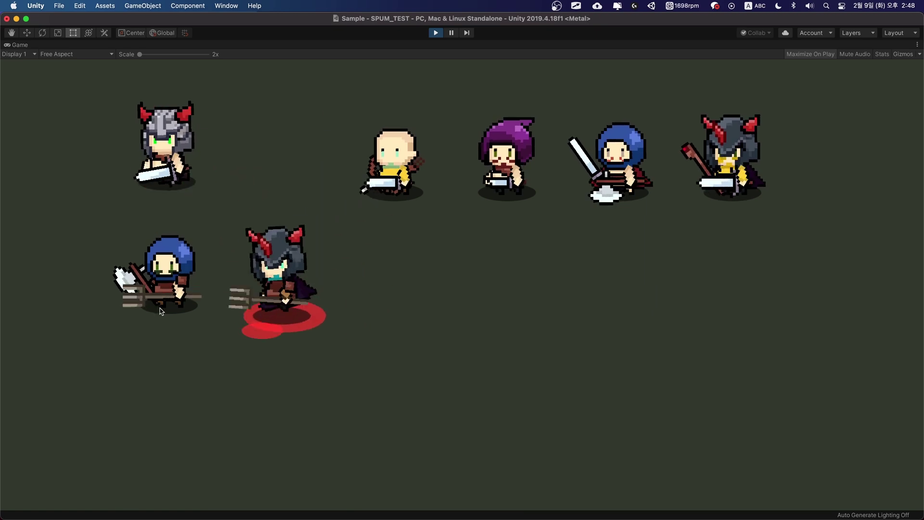
Step: Walk the blue hooded unit back and forth across the field
left_click(164, 284)
left_click(365, 319)
left_click(382, 351)
left_click(192, 317)
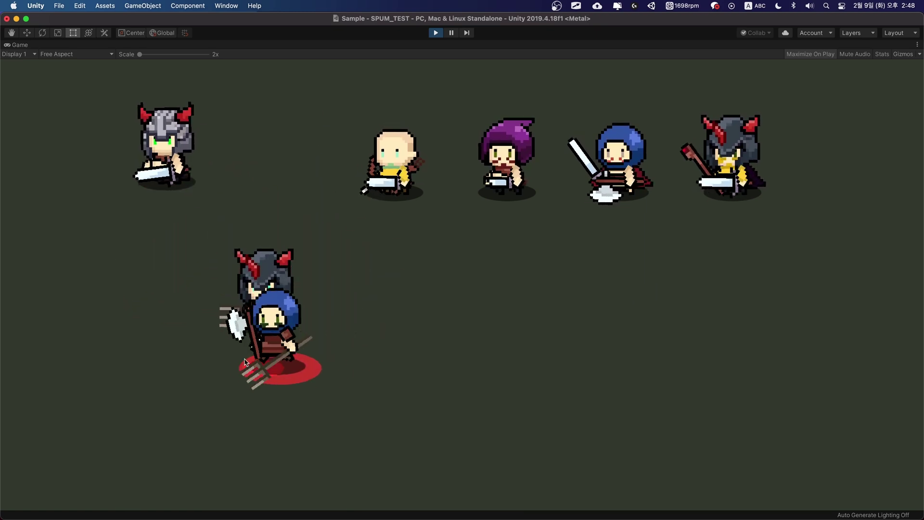
left_click(247, 216)
left_click(313, 243)
left_click(392, 303)
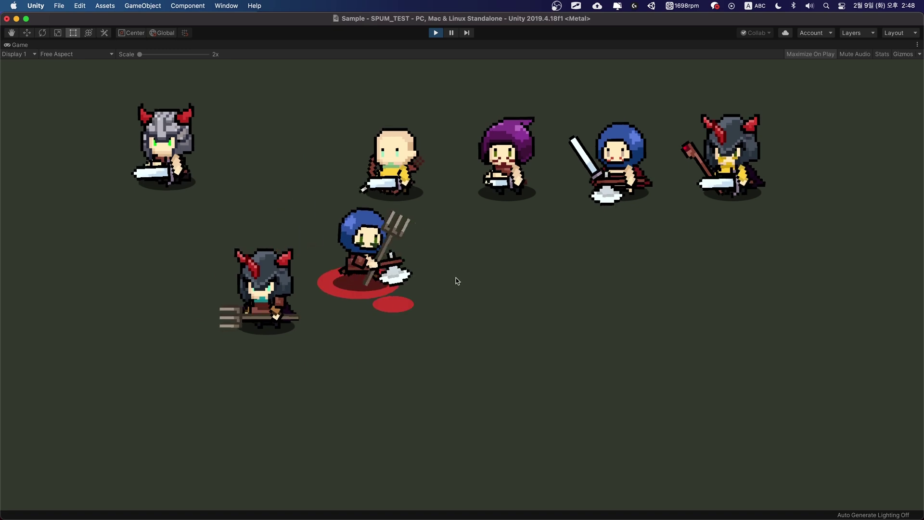
left_click(510, 304)
left_click(611, 308)
left_click(379, 305)
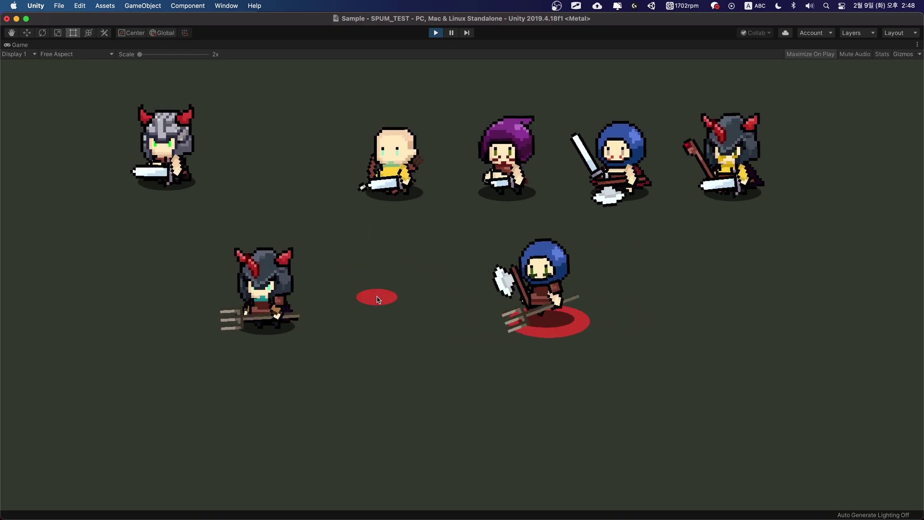
Step: Move the horned pitchfork unit through several positions and back left
left_click(304, 311)
left_click(166, 197)
left_click(368, 177)
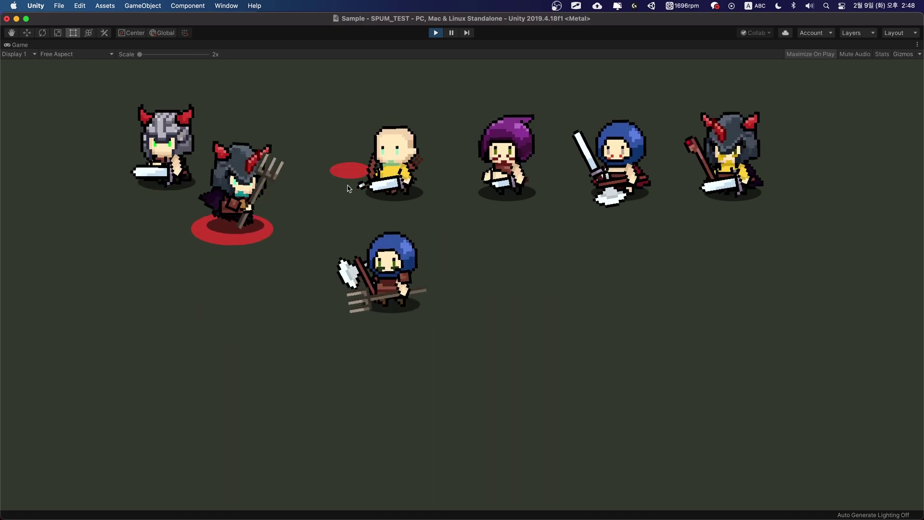
left_click(205, 273)
left_click(305, 197)
left_click(229, 235)
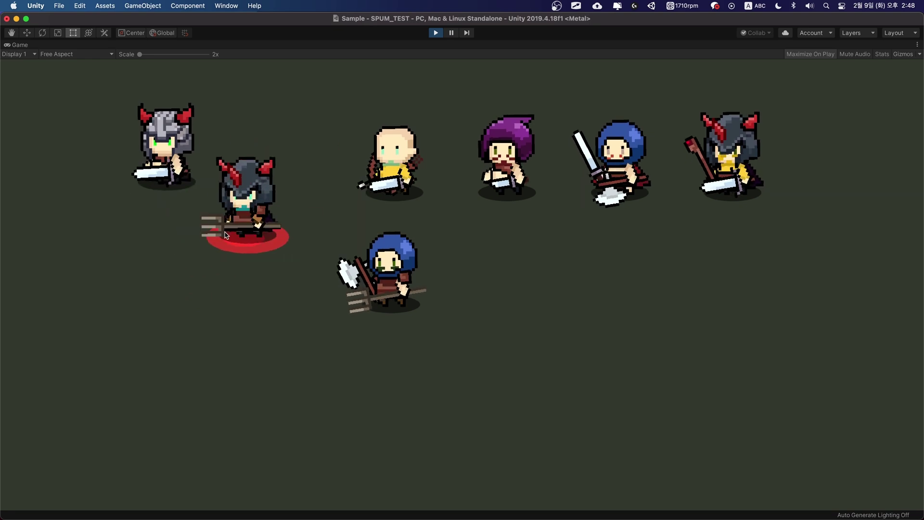
Step: Reposition the bald, blue hooded and purple-haired units to new spots
left_click(421, 169)
left_click(466, 229)
left_click(385, 274)
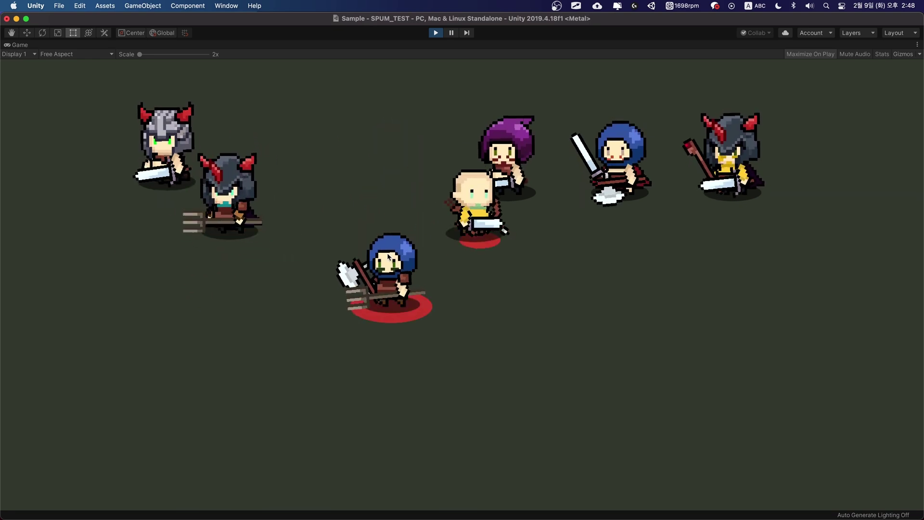
left_click(325, 164)
left_click(473, 207)
left_click(365, 230)
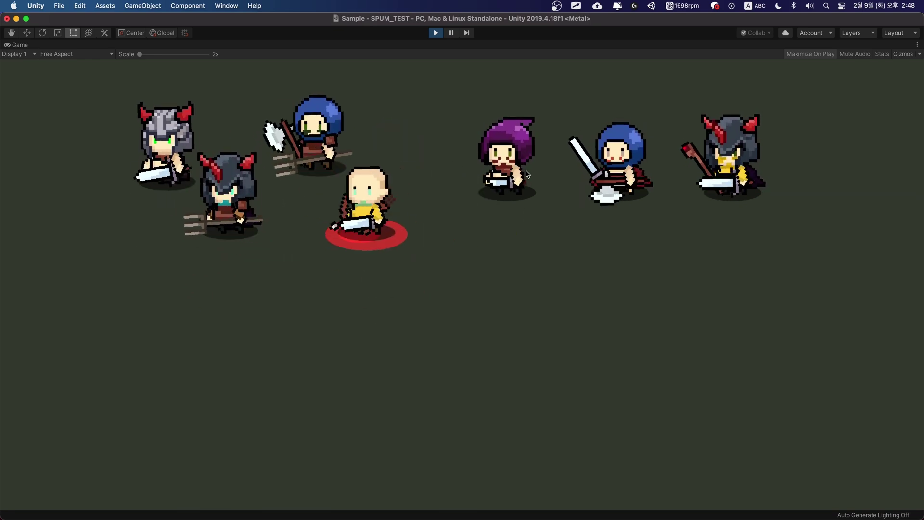
left_click(503, 159)
left_click(423, 151)
left_click(619, 168)
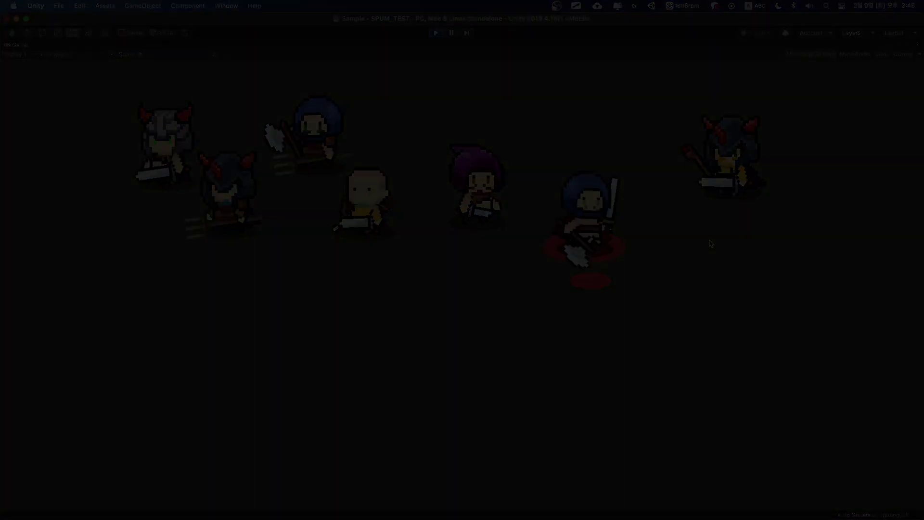